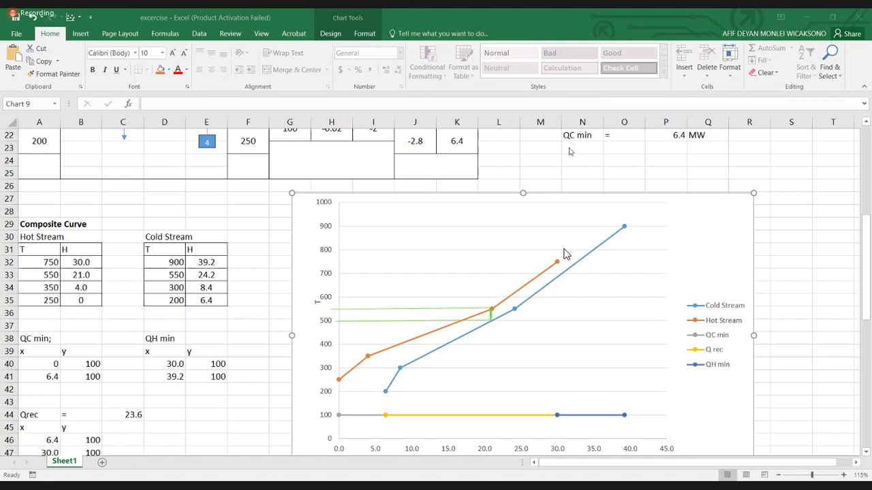
Examine the cell references in the ΔH Internal formula for the first temperature interval (I13)
scroll(501, 185, "up", 1)
left_click(502, 186)
scroll(497, 191, "up", 3)
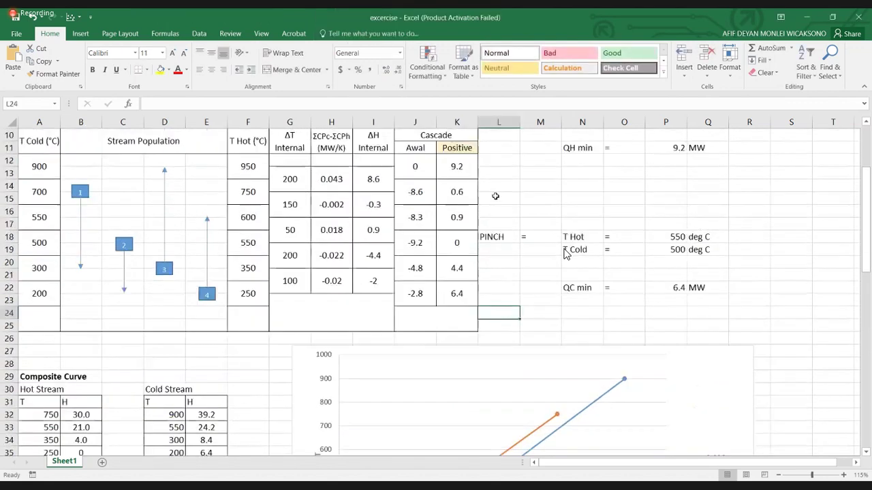
scroll(383, 199, "up", 1)
left_click(374, 216)
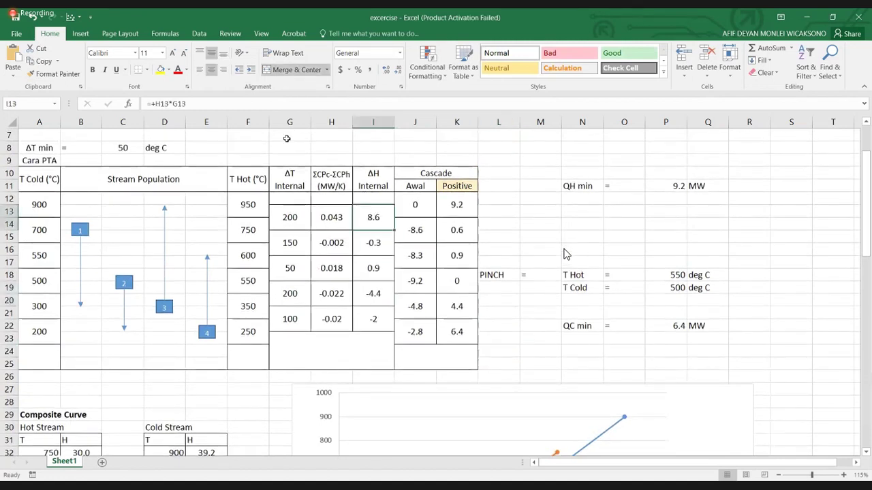
key("F2")
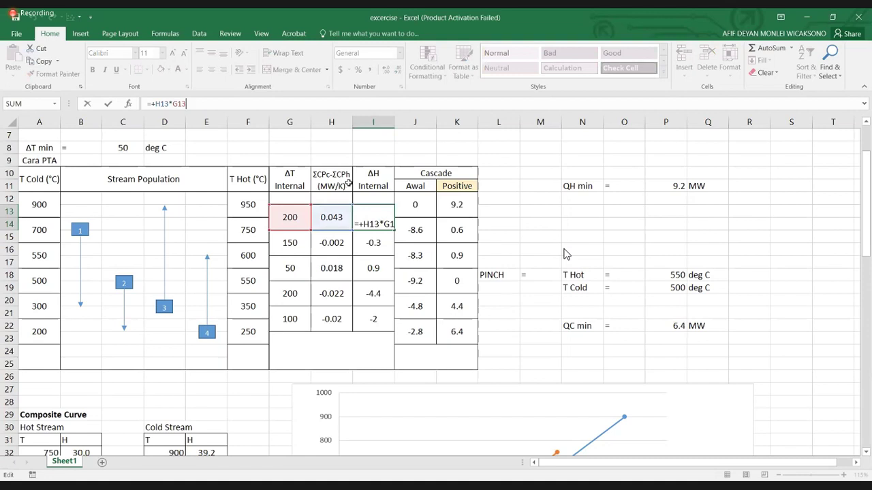
key("Return")
Inspect the first-interval formulas in the Awal and Positive cascade columns (J14 and K14)
key("Right")
key("Up")
key("Down")
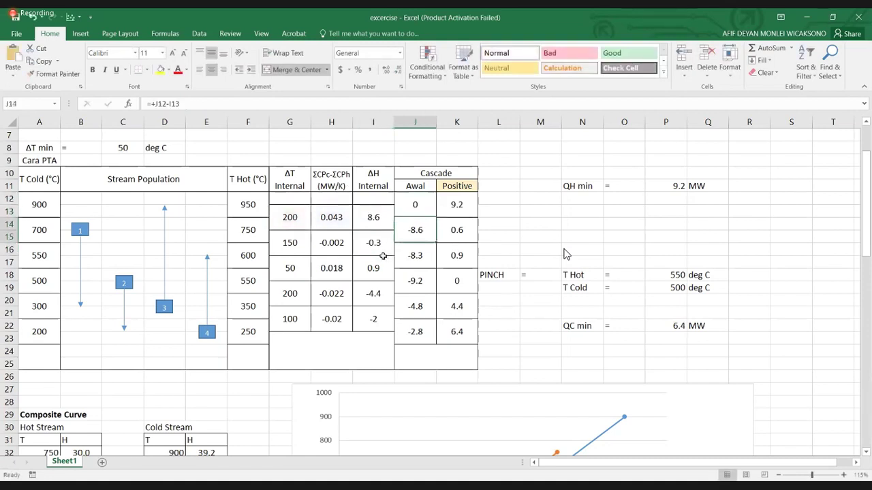
key("Right")
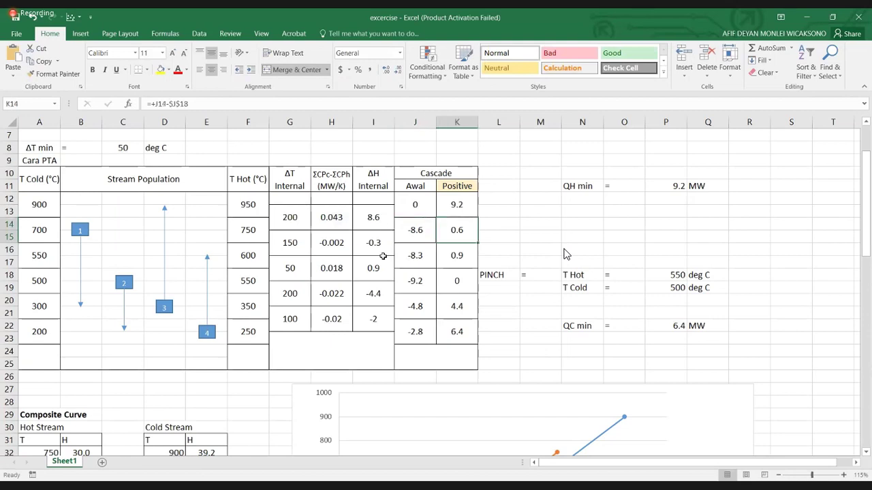
key("Left")
key("Left")
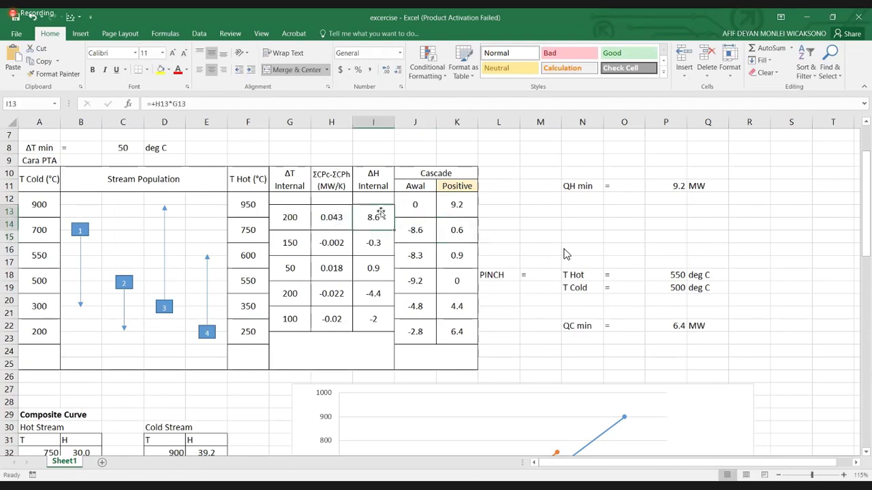
Trace the I13 enthalpy formula's references again and compare it with the adjacent cascade cells J14 and K14
left_click(260, 103)
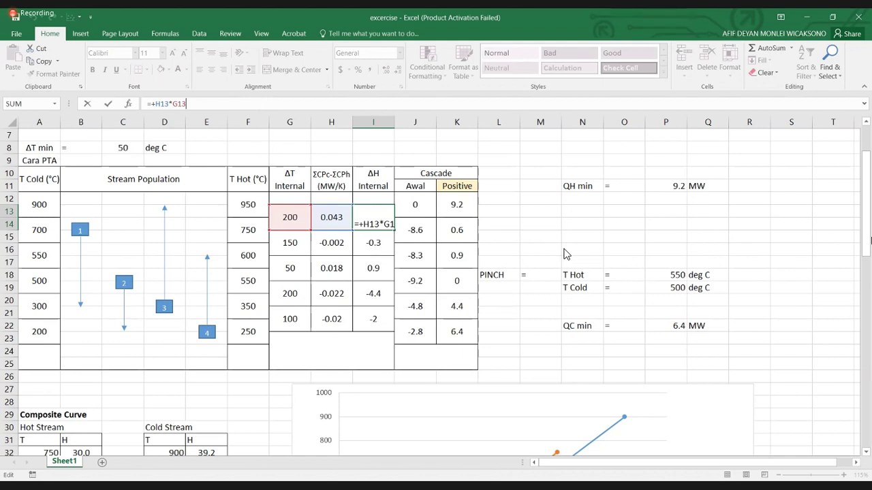
scroll(564, 254, "up", 2)
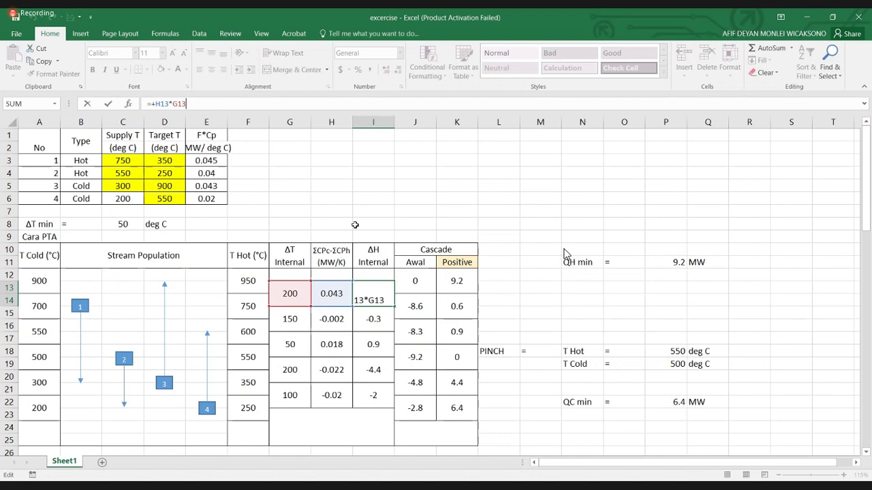
key("Return")
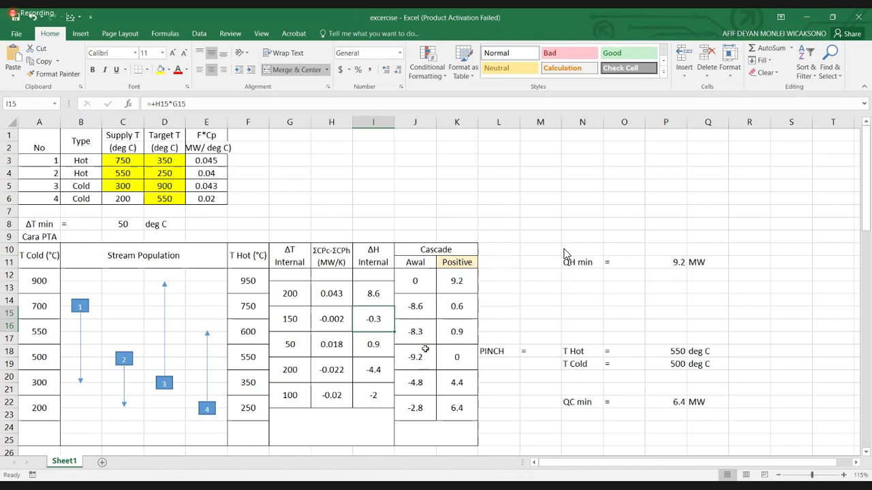
left_click(460, 309)
left_click(413, 308)
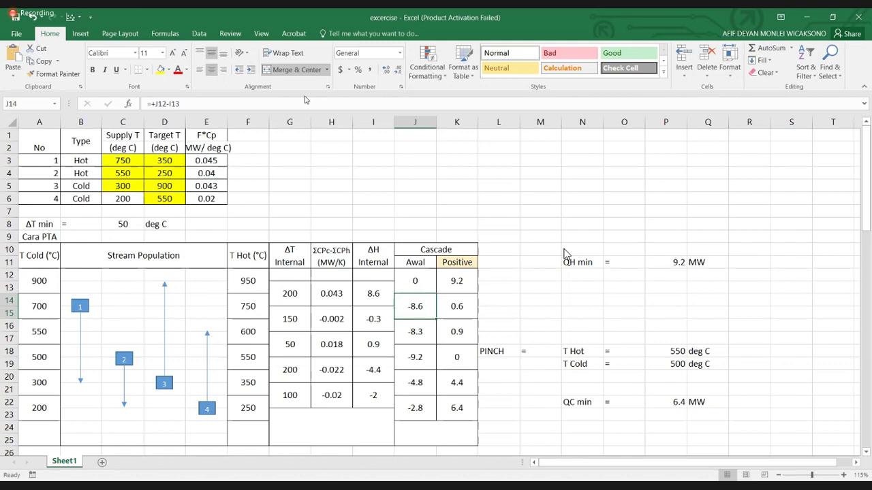
left_click(500, 228)
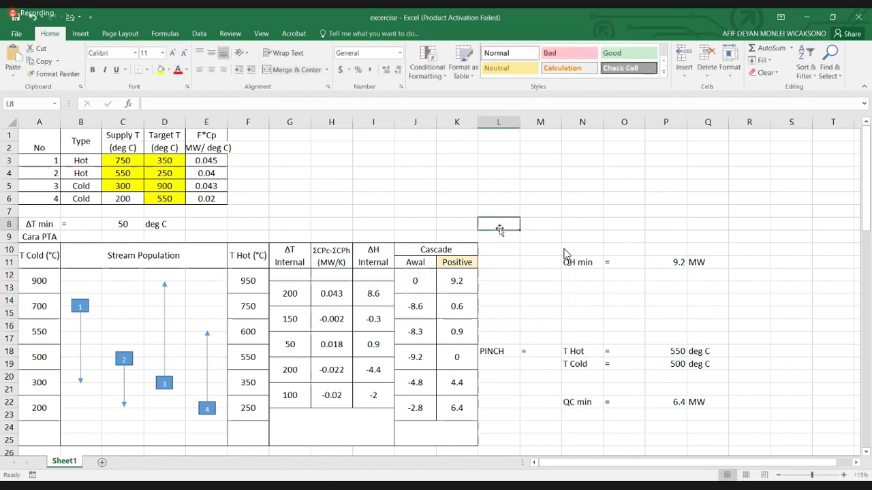
left_click(371, 295)
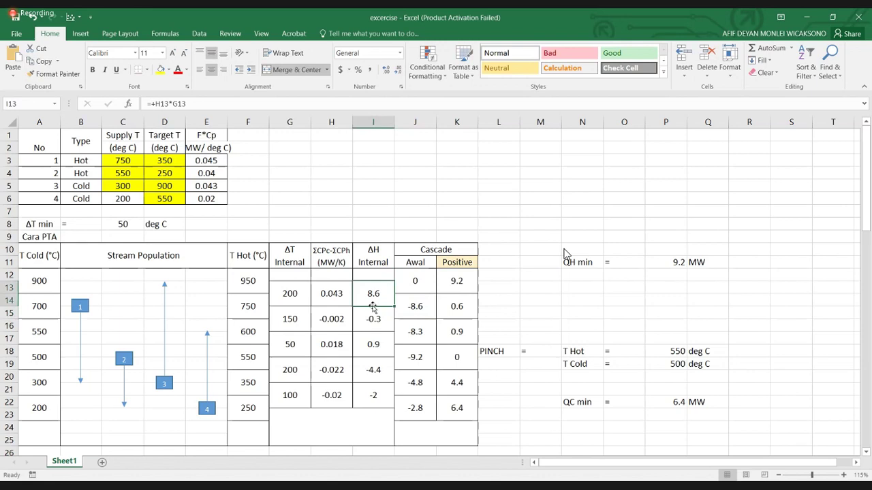
Highlight the Stream Population cells of the first temperature interval in rows 13 and 14
scroll(373, 308, "down", 1)
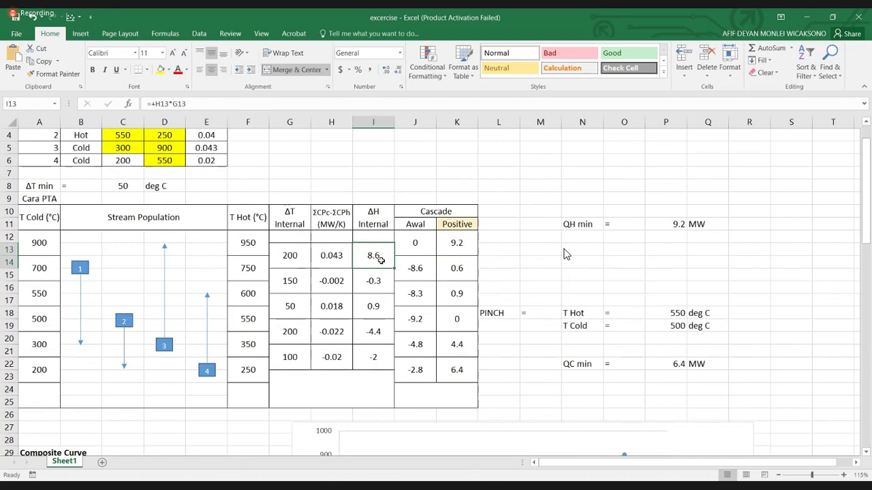
scroll(380, 260, "down", 4)
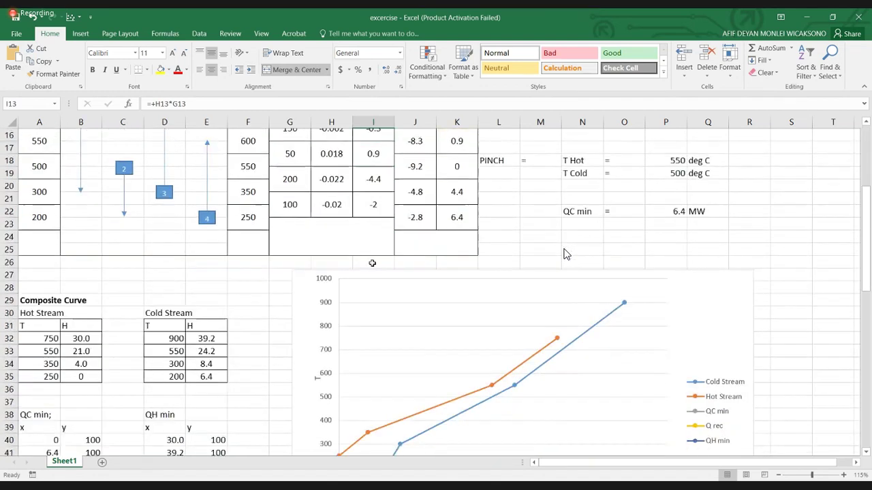
scroll(314, 256, "up", 4)
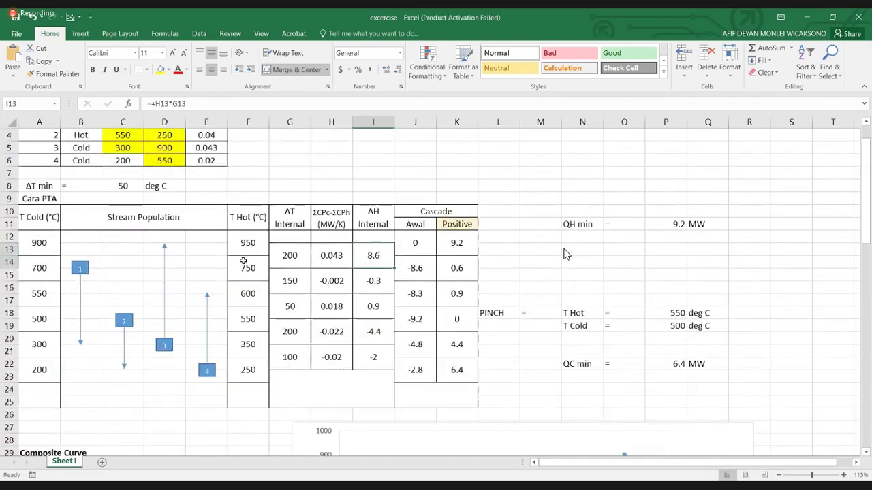
left_click_drag(204, 267, 109, 249)
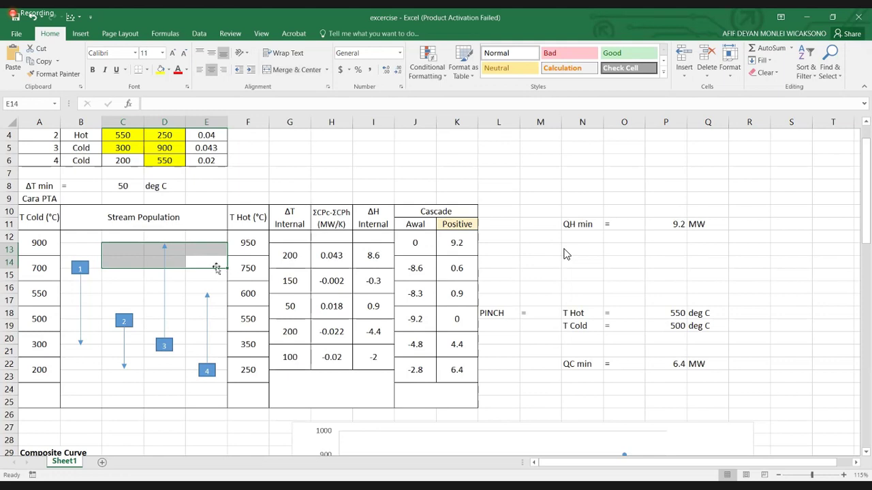
left_click_drag(217, 265, 80, 249)
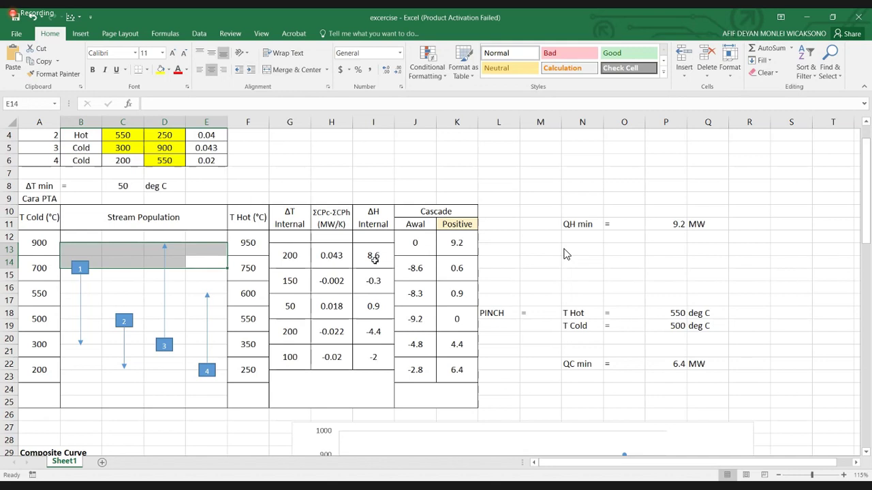
Trace the cell references of the Awal cascade formula in J14
left_click(420, 268)
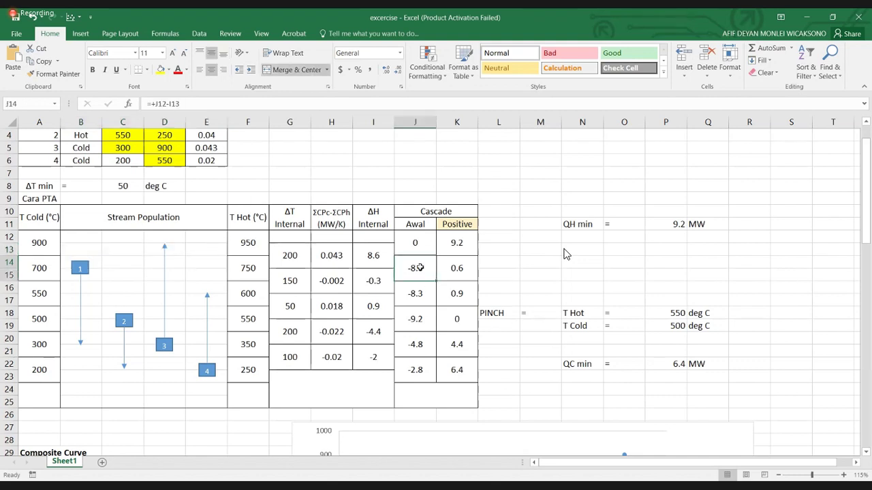
left_click(524, 259)
left_click(416, 269)
left_click(213, 106)
left_click(213, 107)
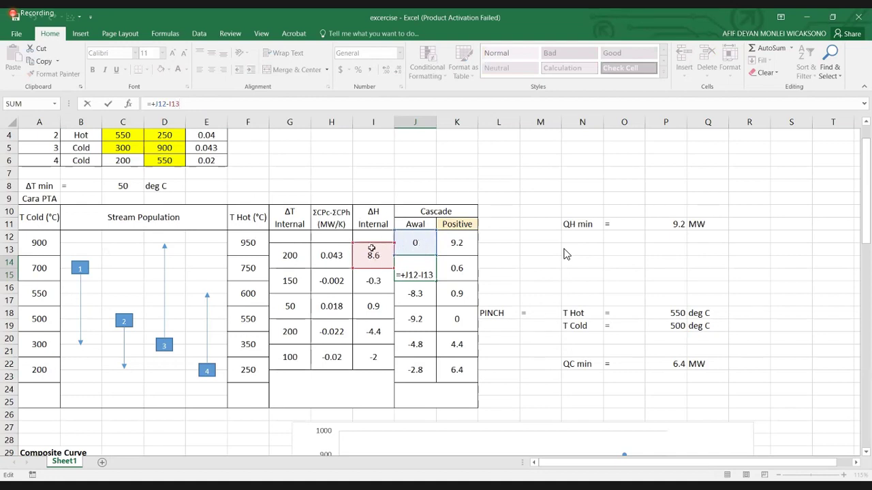
key("Return")
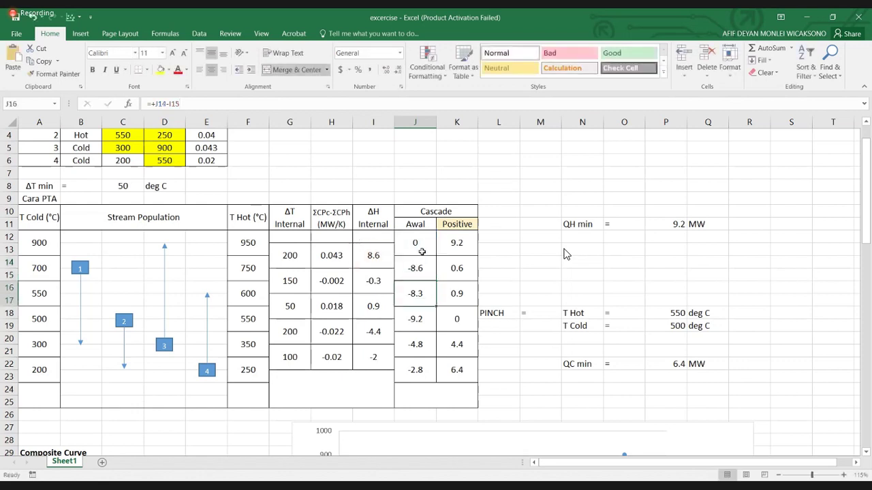
Compare the Awal and Positive cascade columns, checking the row 18 formulas that shift the cascade by its most negative value
left_click_drag(417, 242, 415, 373)
left_click(449, 297)
left_click(419, 323)
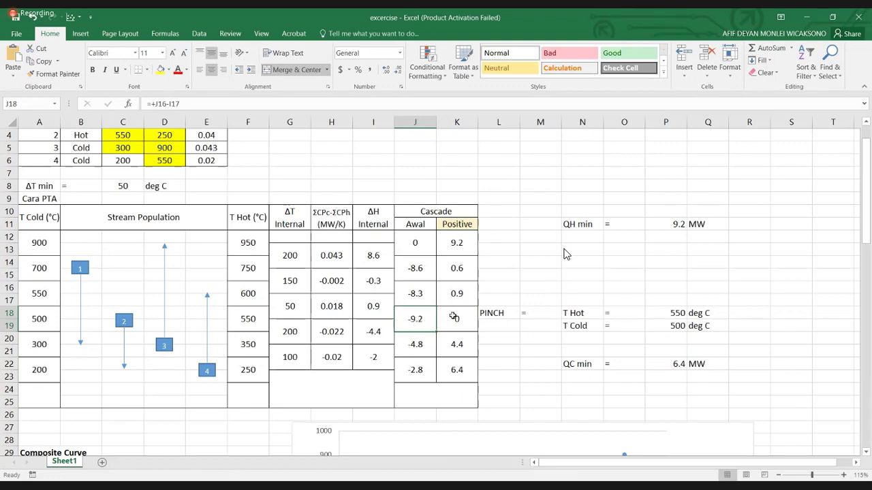
left_click(452, 316)
left_click(415, 320)
left_click(451, 320)
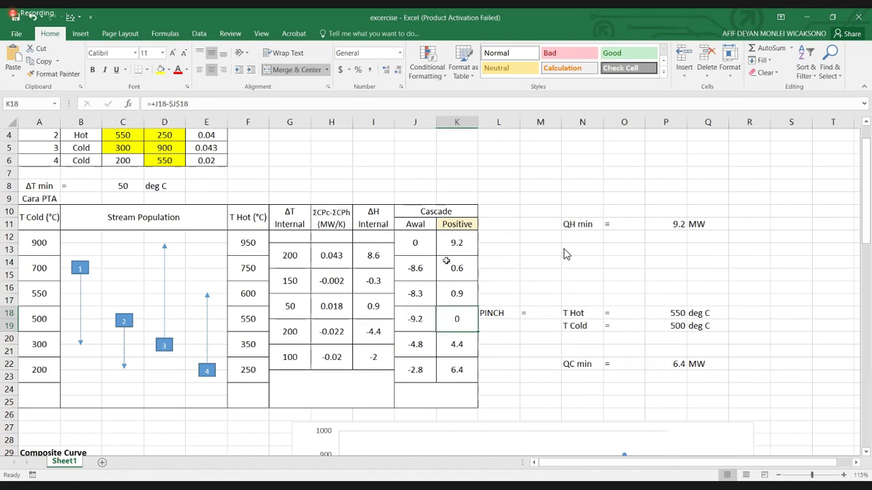
left_click_drag(457, 245, 433, 378)
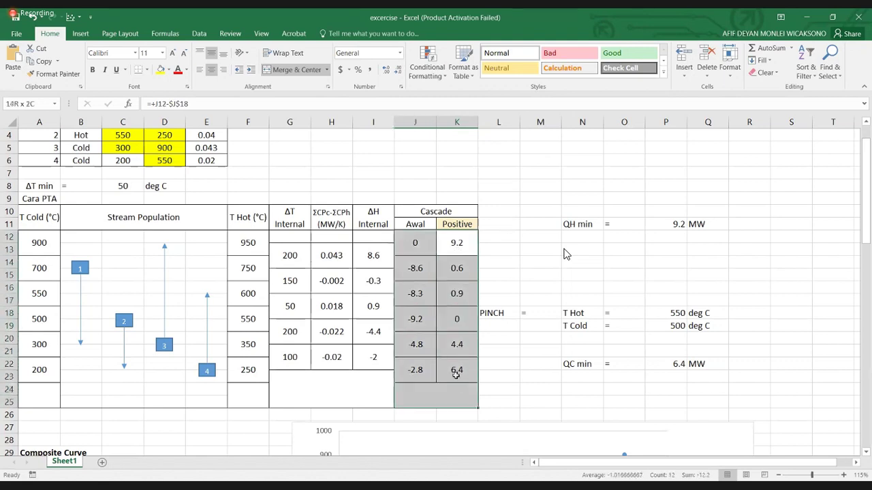
left_click(414, 319)
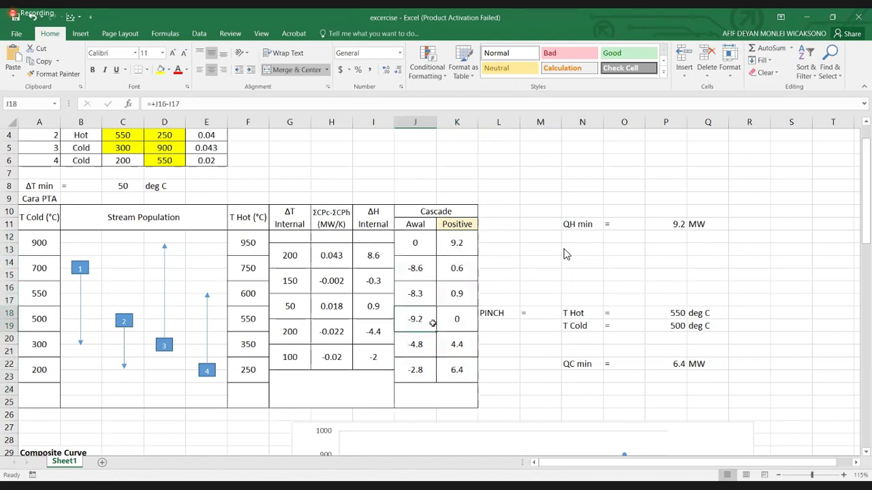
left_click(461, 324)
left_click(409, 324)
left_click(452, 324)
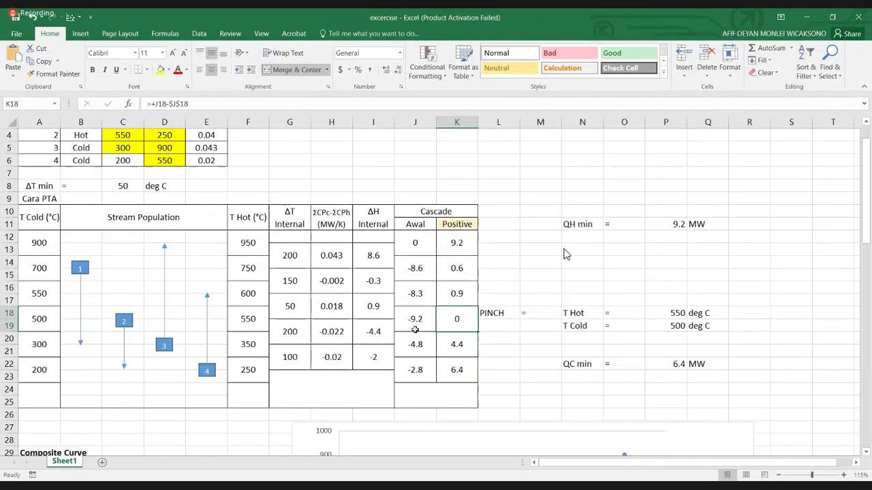
Check the hot and cold pinch temperatures in F18 and A18 against the pinch row of the Positive cascade
left_click(557, 275)
left_click(458, 319)
left_click(253, 317)
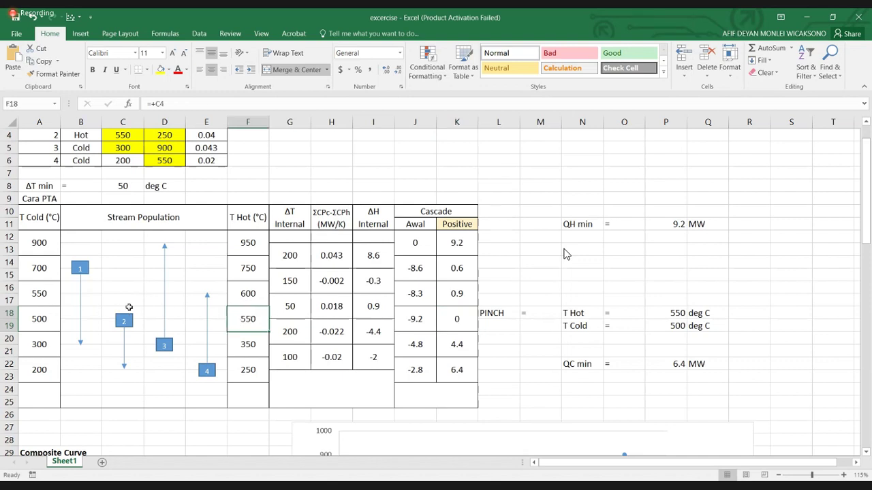
left_click(48, 319)
left_click(241, 319)
left_click(49, 321)
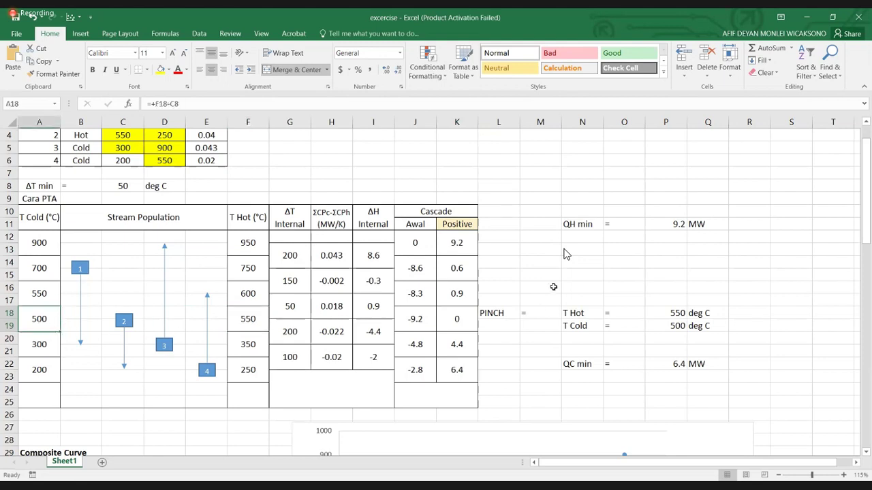
left_click(548, 276)
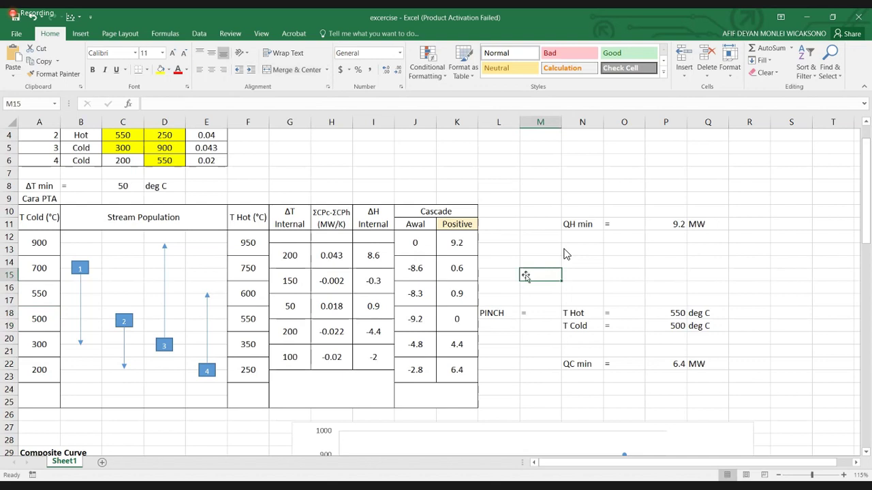
Check the QH min result in P11 against the first Positive cascade value in K12
left_click(457, 241)
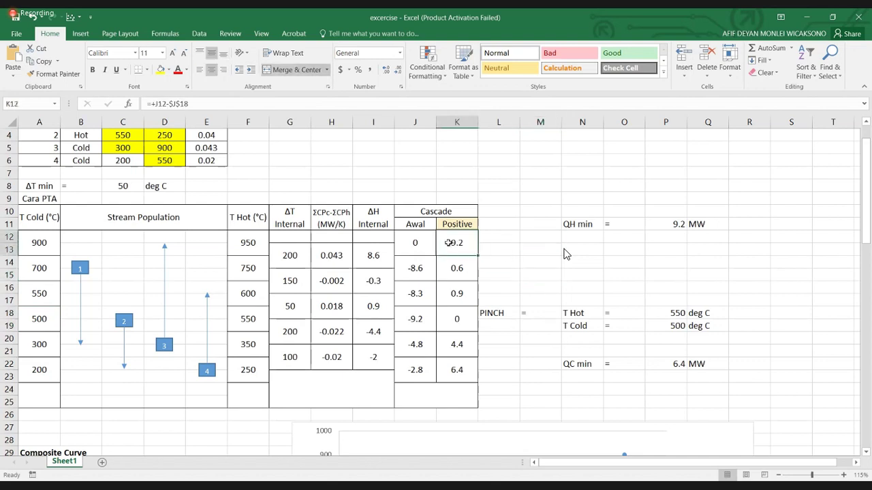
left_click(585, 224)
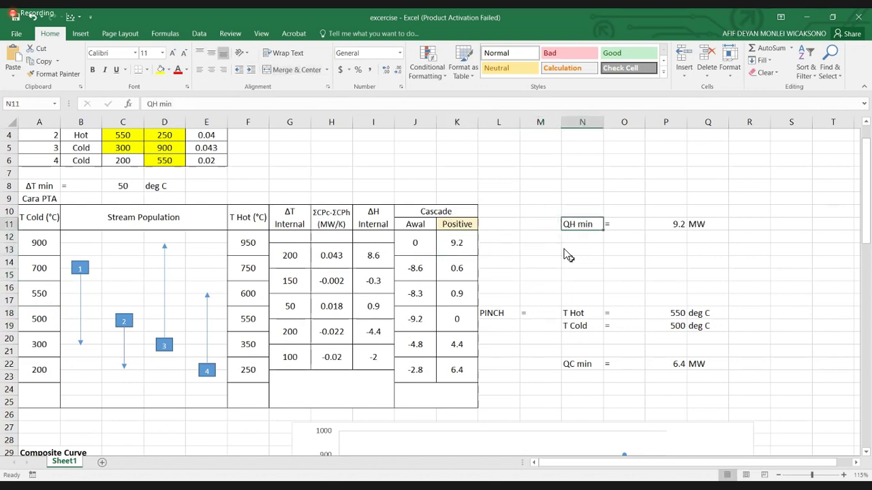
left_click(661, 223)
left_click(600, 222)
left_click(681, 223)
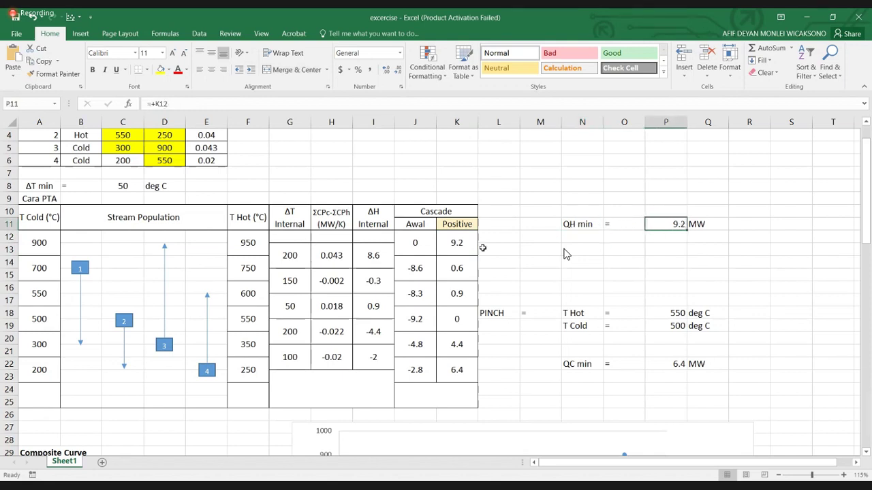
left_click(698, 226)
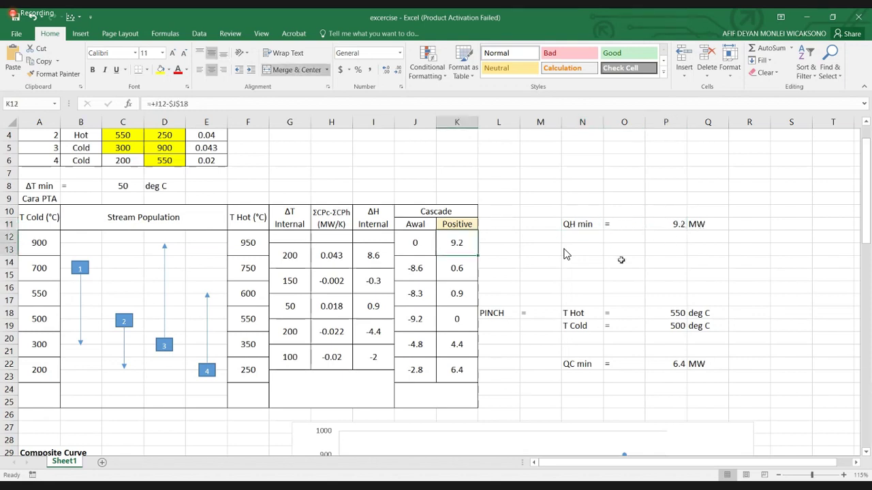
left_click(567, 236)
Check the QC min result in P22 against the last Positive cascade value in K22
left_click(459, 376)
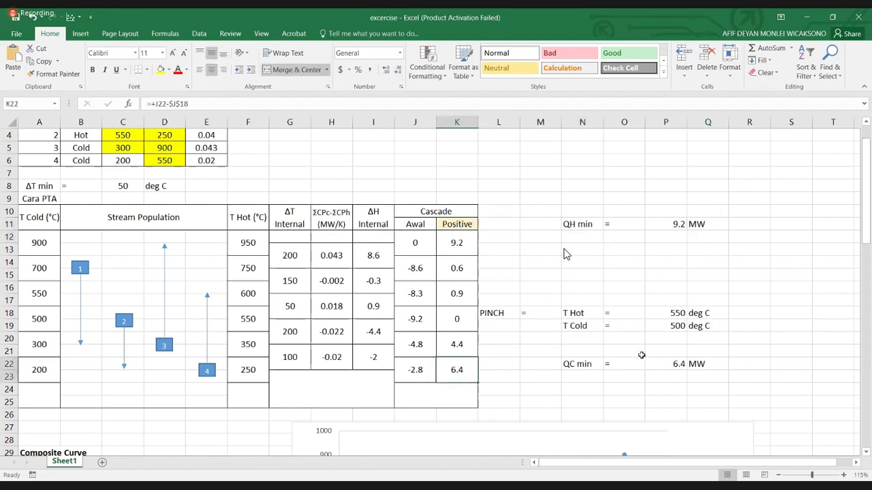
left_click(575, 371)
left_click(680, 366)
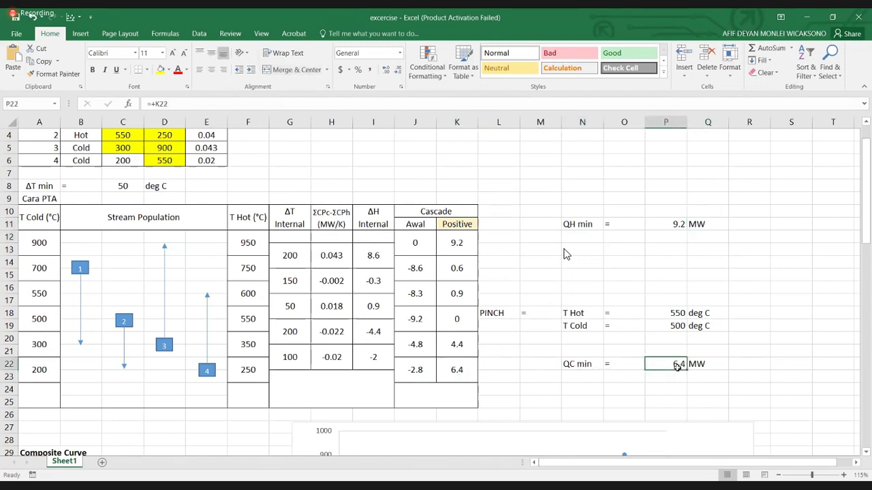
left_click(638, 401)
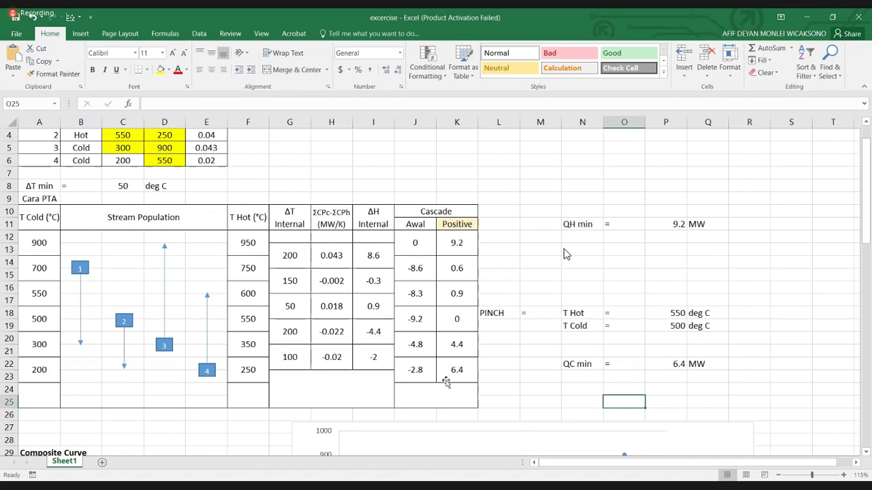
Compare the problem table's pinch temperatures, QH min and QC min with the composite curve data and chart
scroll(439, 387, "down", 4)
scroll(446, 382, "down", 2)
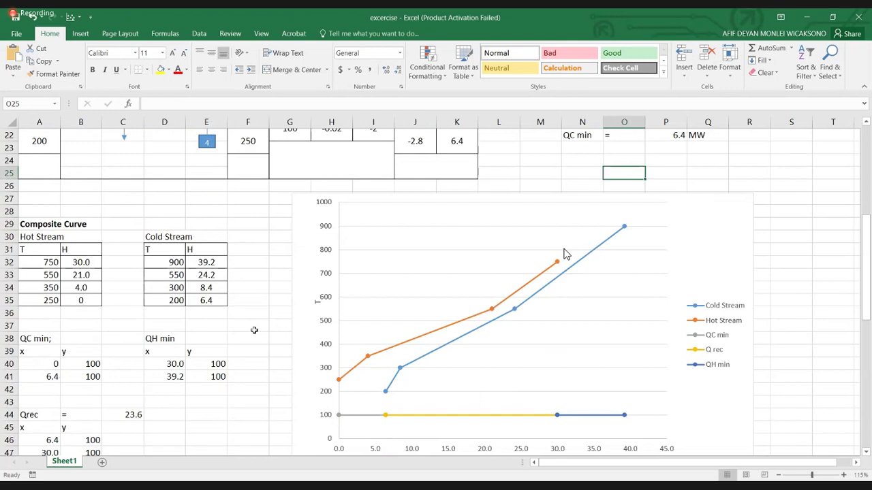
left_click(253, 331)
scroll(468, 294, "up", 4)
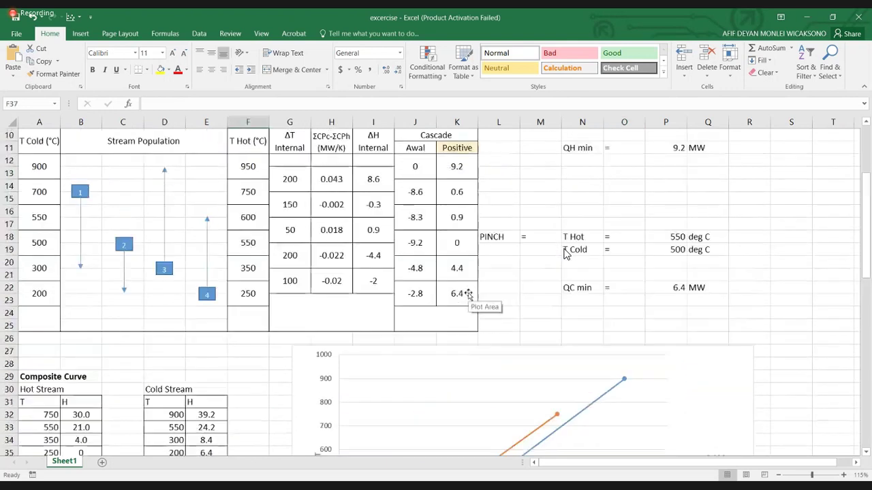
left_click(501, 276)
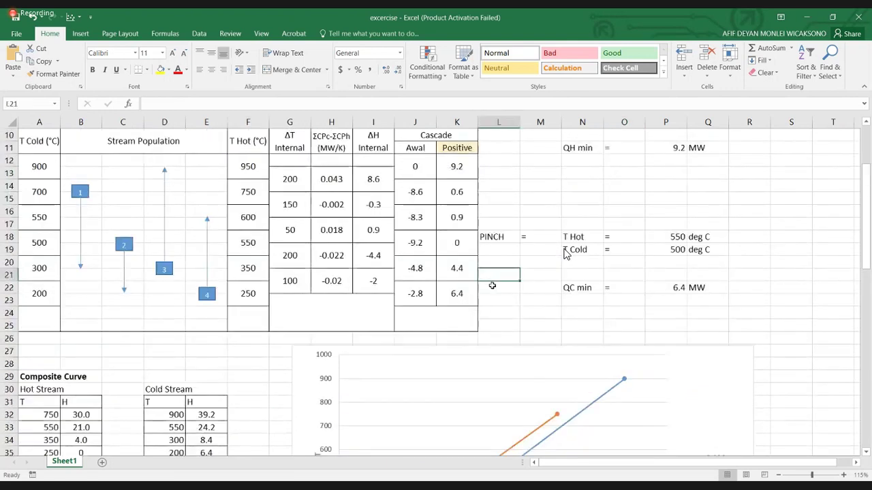
scroll(492, 286, "down", 1)
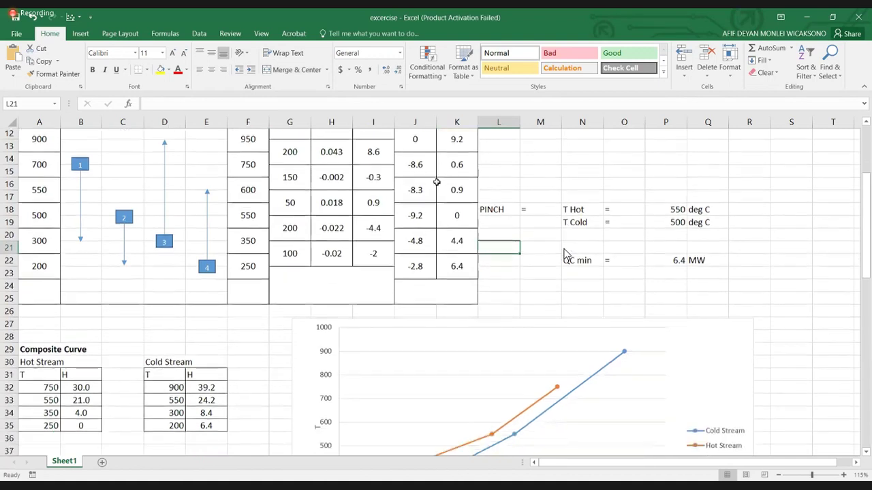
scroll(460, 228, "down", 3)
scroll(523, 307, "down", 2)
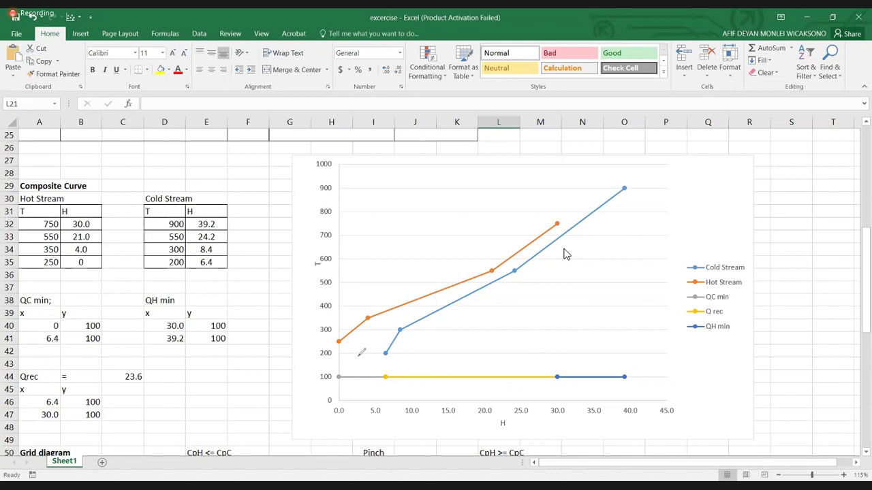
Mark the QC min and Q rec segments on the composite curve chart with freehand pen strokes
left_click_drag(359, 355, 351, 363)
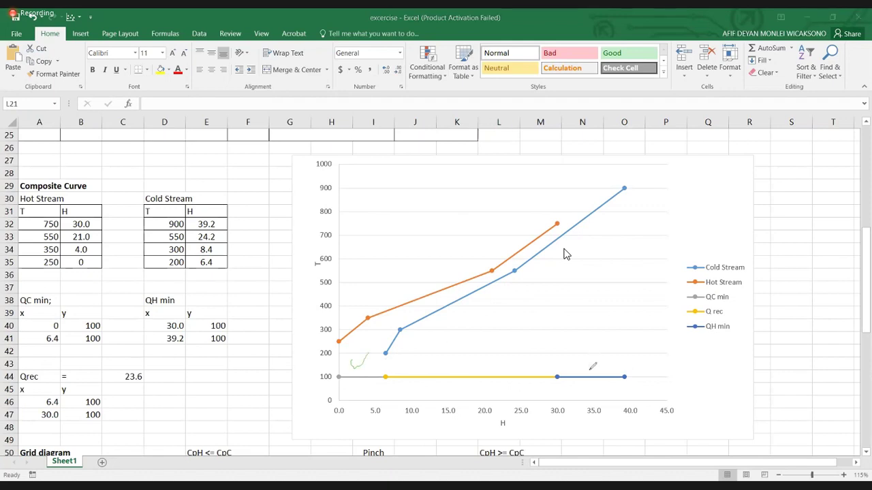
left_click_drag(383, 375, 584, 354)
mouse_move(411, 380)
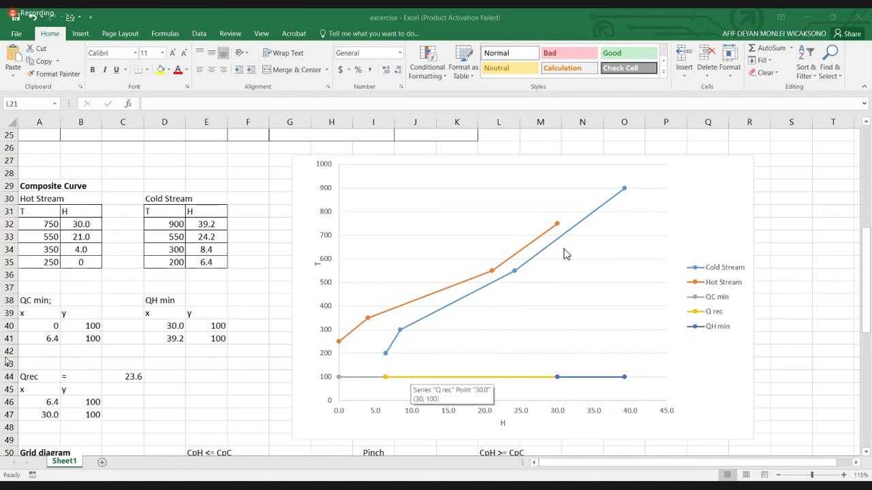
Check the Qrec formula in C44 and add the unit MW beside it in D44
left_click(130, 377)
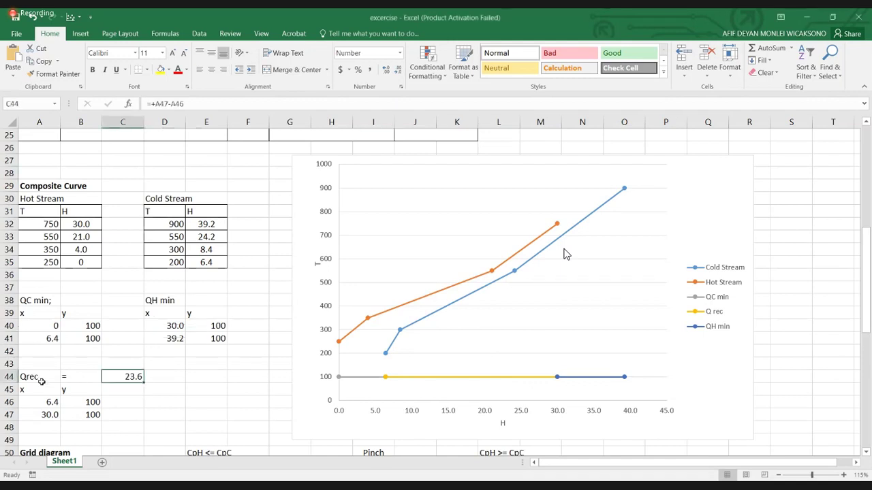
left_click(41, 380)
left_click(146, 376)
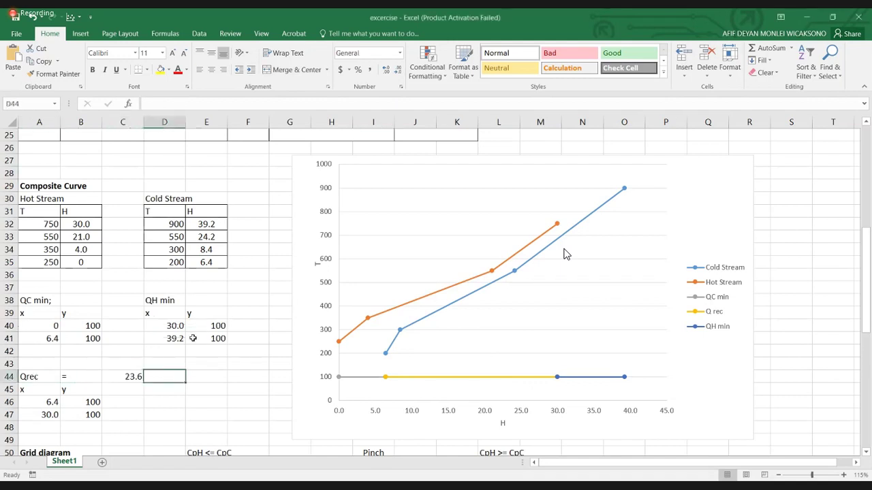
type("MW")
key("Return")
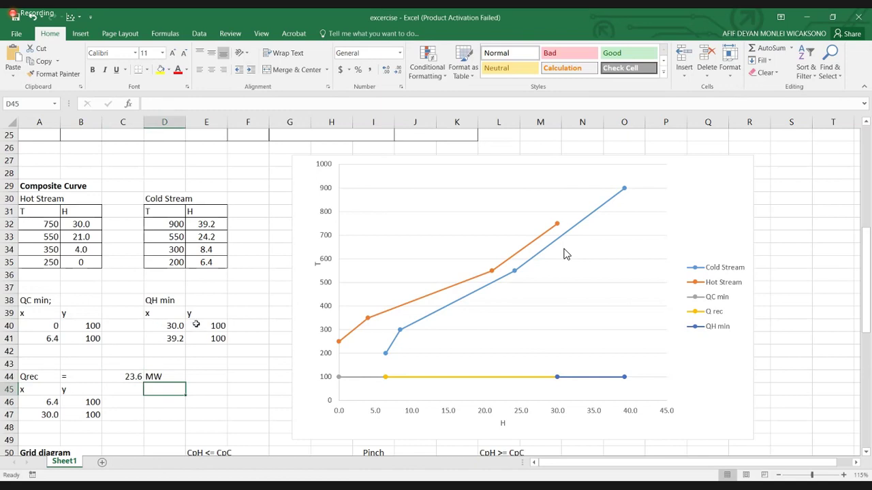
left_click(149, 402)
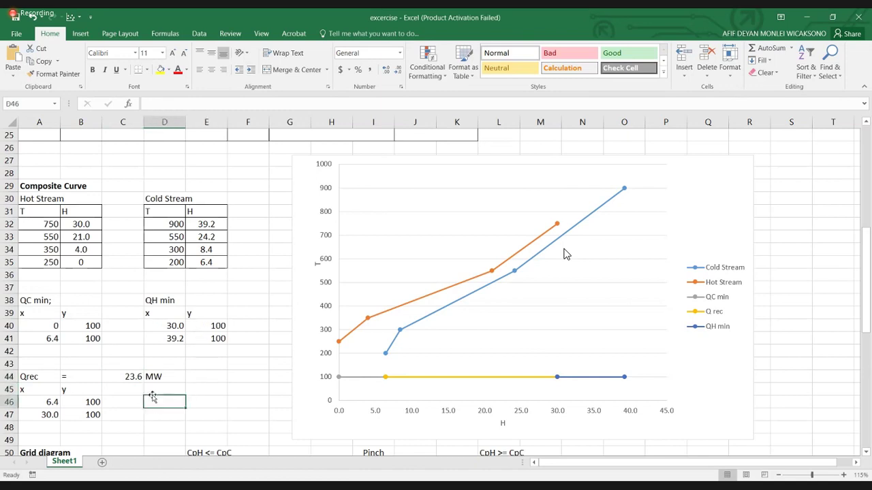
Examine the grid diagram's four streams, cooler, heater and exchanger matches around the pinch line
scroll(152, 398, "down", 4)
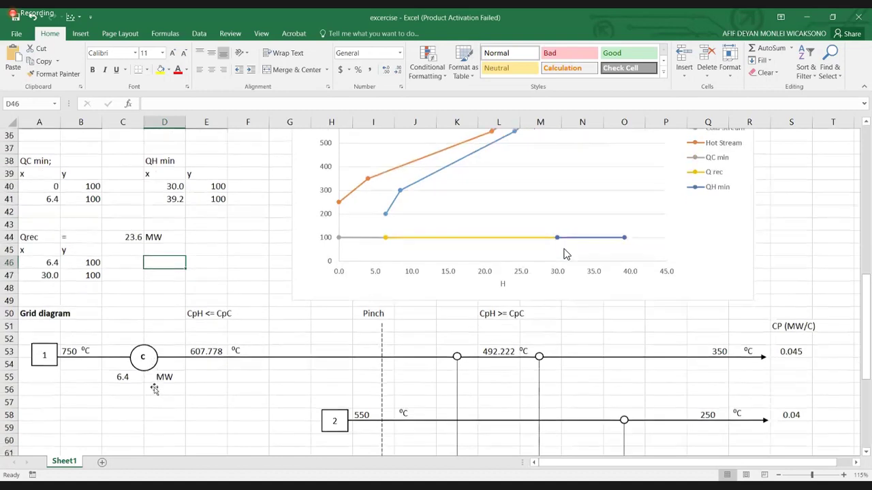
scroll(155, 389, "down", 3)
scroll(152, 387, "down", 2)
scroll(153, 386, "up", 2)
left_click(63, 229)
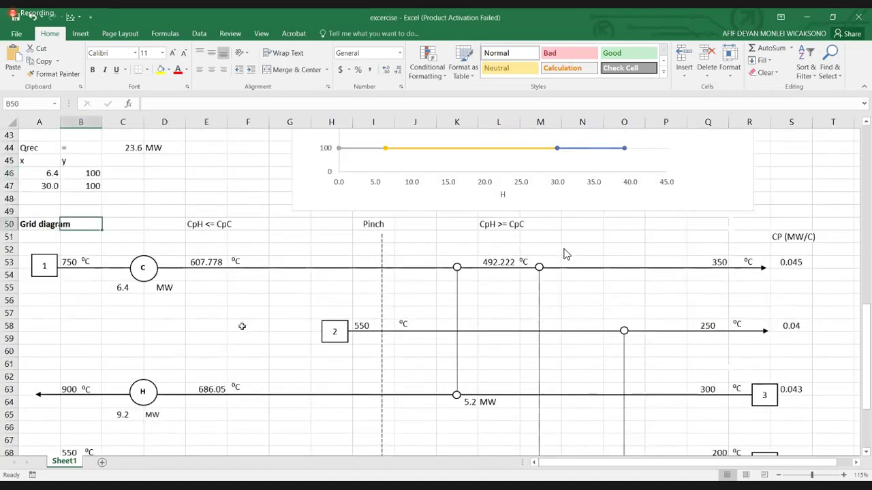
left_click(224, 364)
scroll(252, 355, "down", 2)
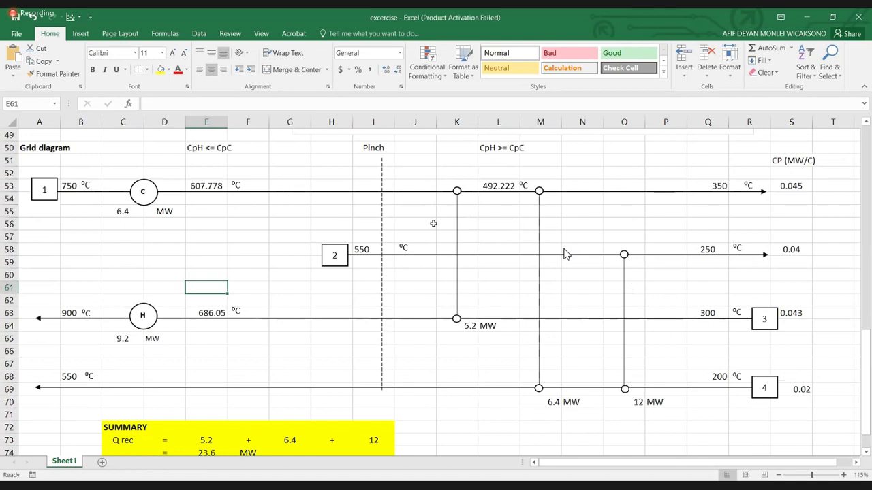
left_click(254, 250)
left_click(189, 235)
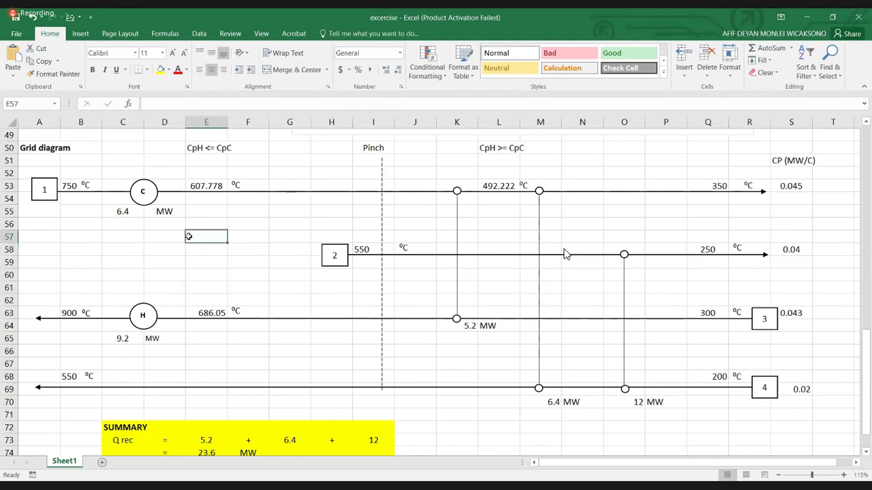
scroll(175, 251, "up", 1)
scroll(175, 251, "down", 1)
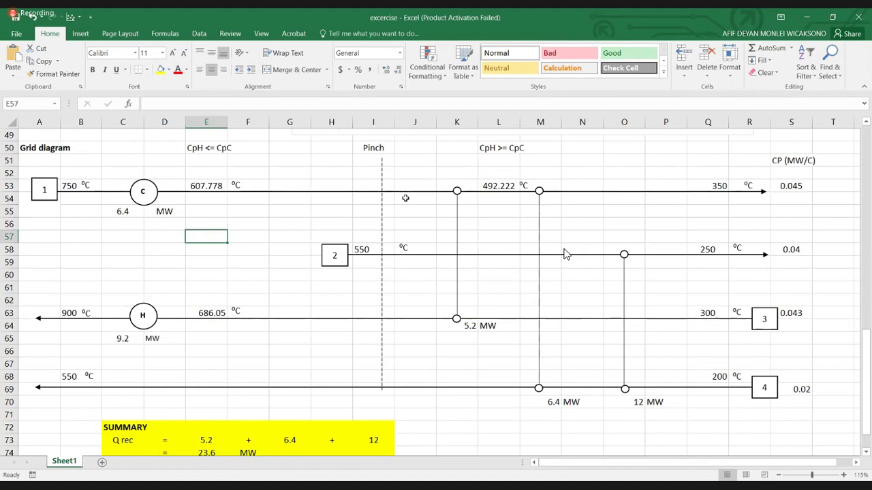
Review the CpH <= CpC matching rule in E50 against the streams on that side of the pinch
left_click(206, 159)
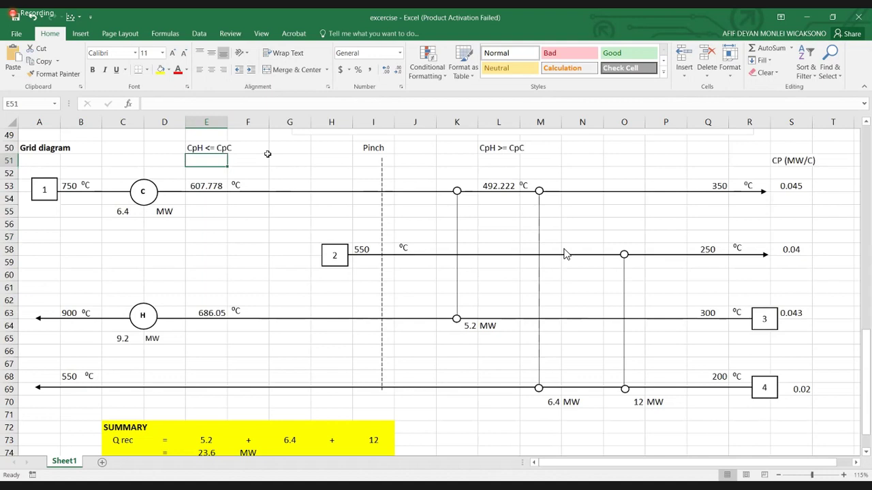
left_click(199, 147)
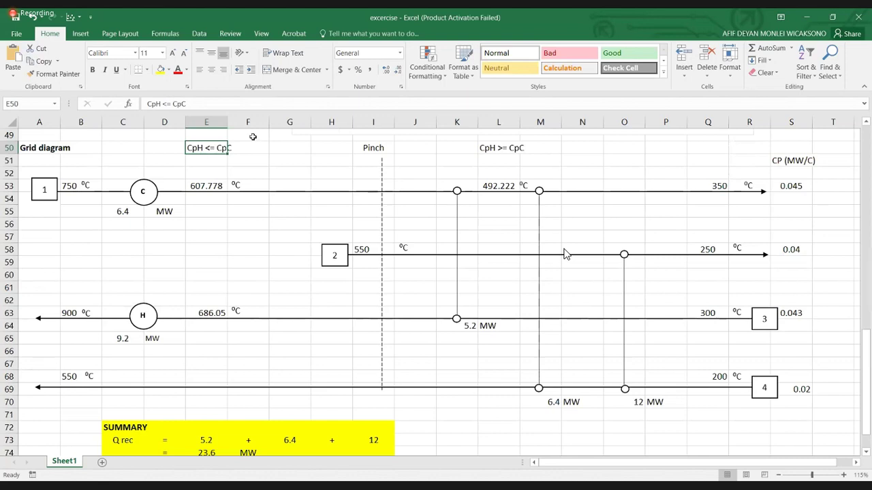
left_click(295, 151)
left_click(200, 149)
left_click(351, 150)
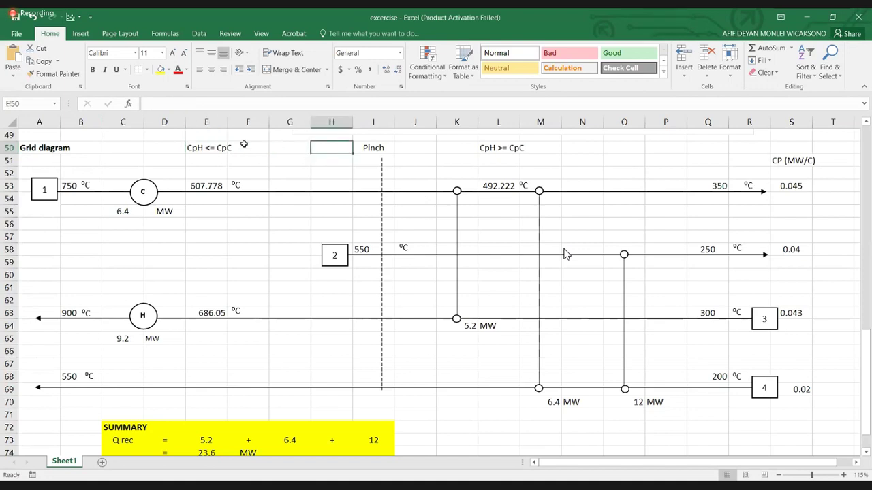
left_click(203, 148)
scroll(259, 199, "down", 1)
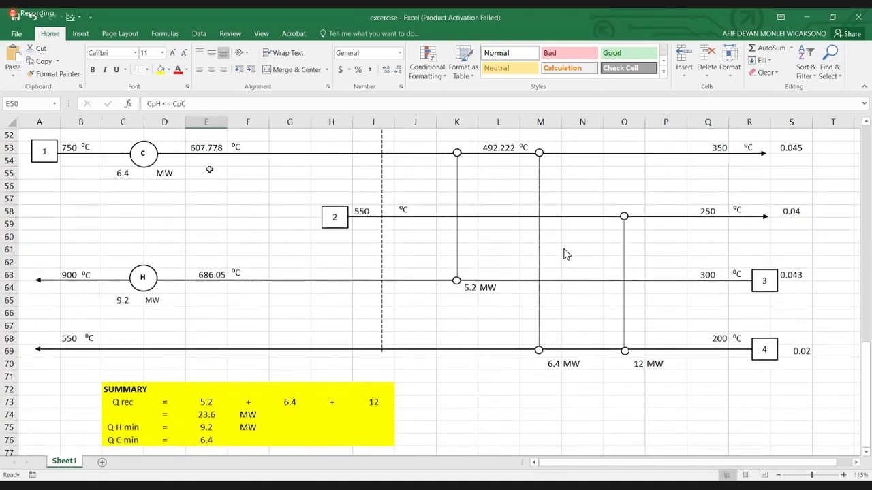
scroll(199, 198, "up", 1)
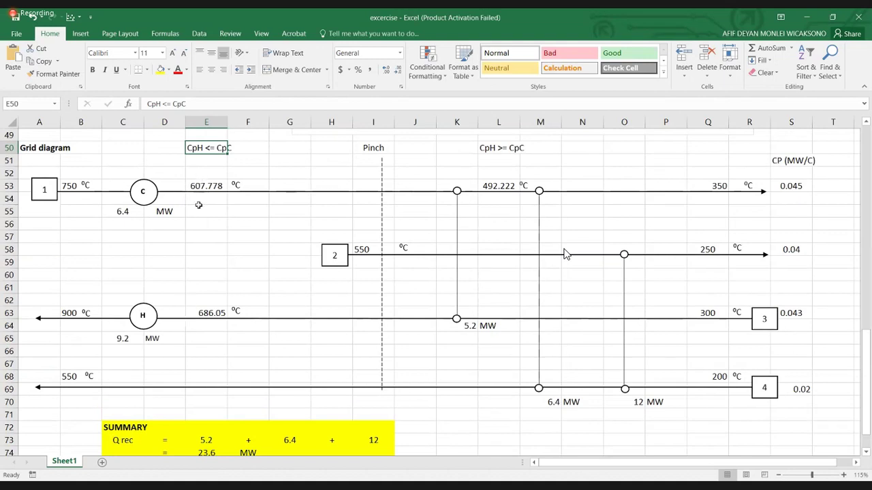
left_click(291, 366)
left_click(290, 382)
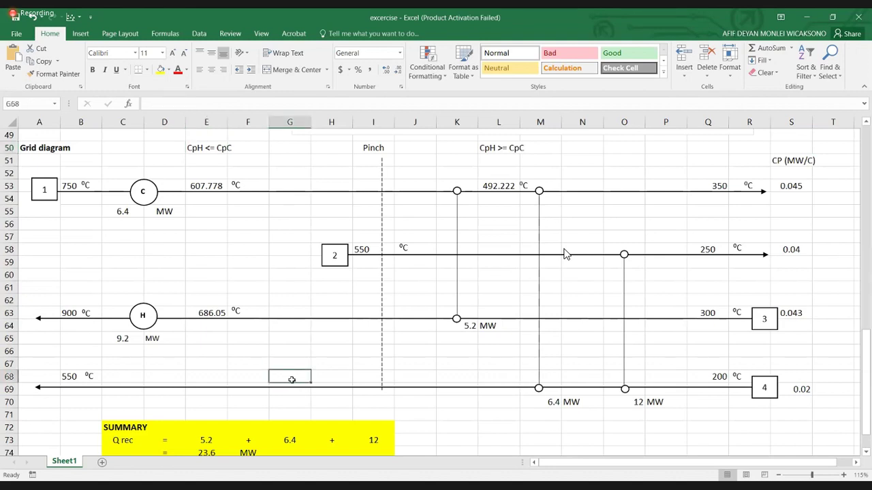
Examine the cooler C on stream 1 and the duty written below it in the grid diagram
left_click(150, 196)
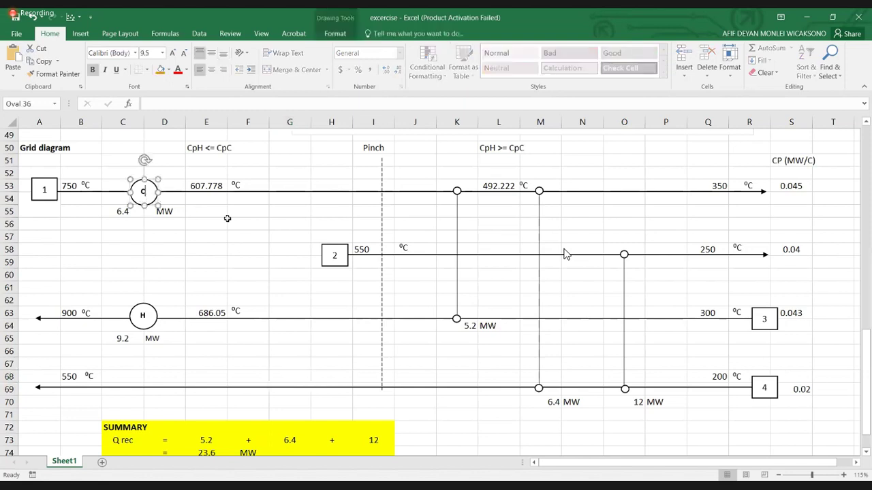
left_click(252, 235)
left_click_drag(206, 211, 207, 267)
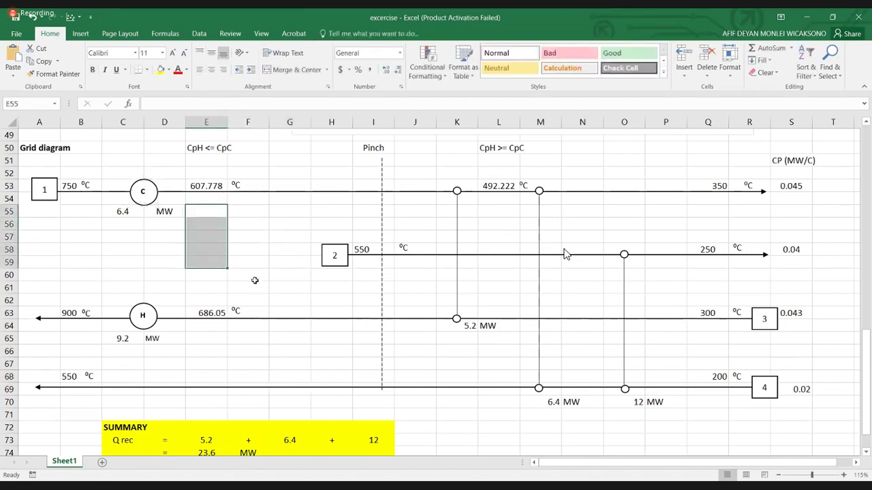
left_click(255, 283)
left_click(144, 198)
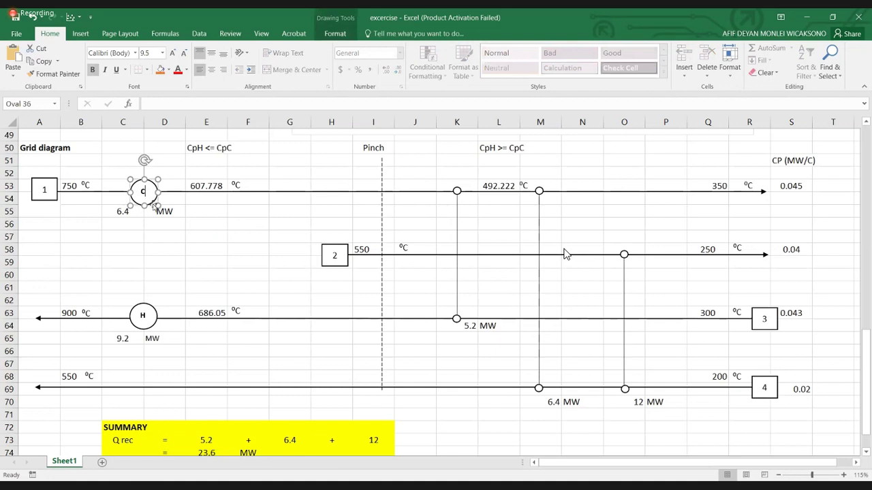
left_click(145, 230)
left_click(144, 201)
left_click(142, 229)
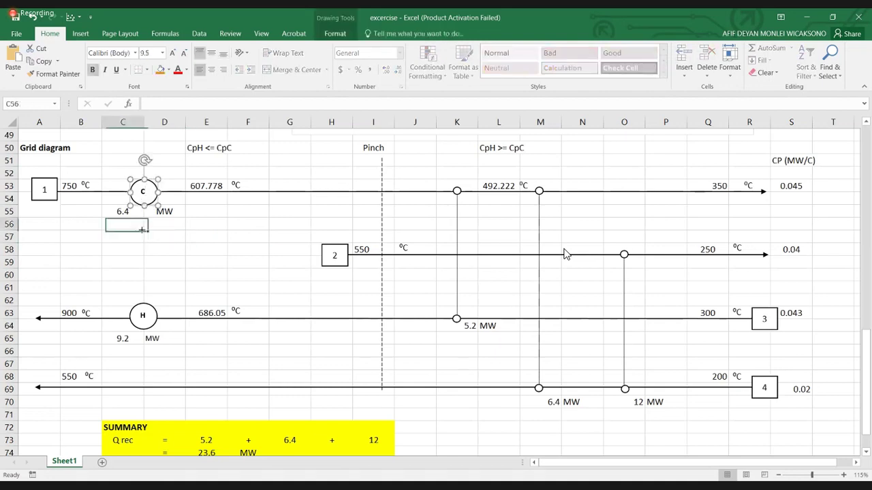
Follow stream 1 from the cooler across the pinch to its two exchanger matches
left_click(266, 201)
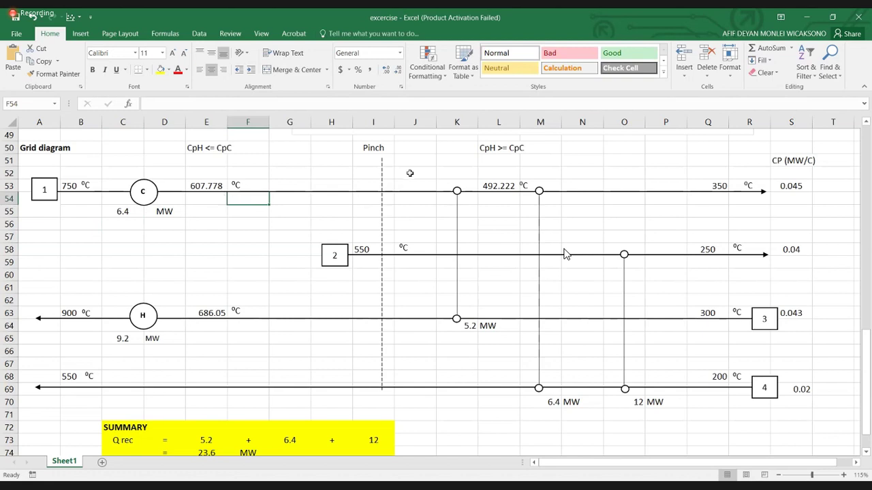
left_click(557, 170)
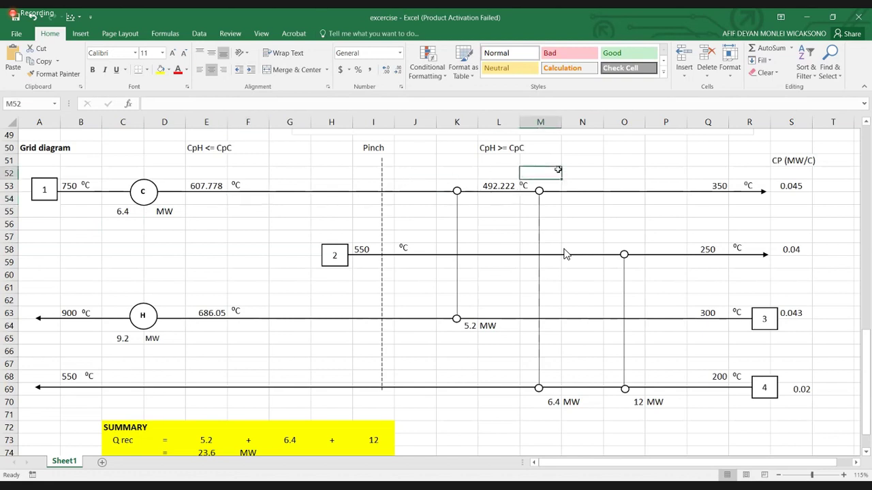
left_click(486, 169)
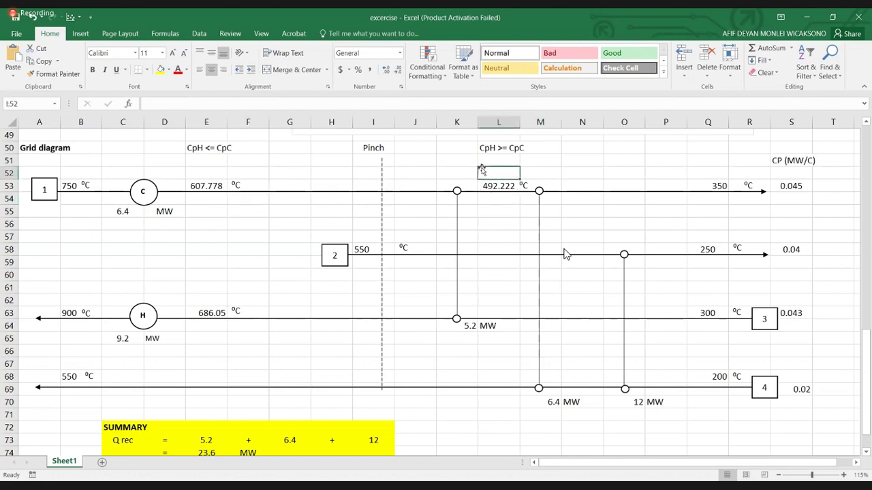
left_click(430, 169)
left_click(407, 166)
Trace the cooler duty formula in C55 back to the QC min result in P22
left_click(135, 207)
scroll(564, 253, "up", 1)
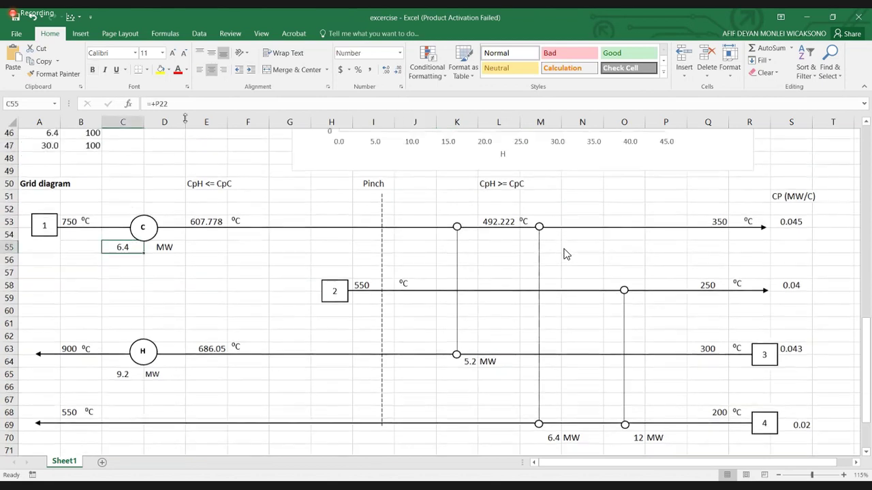
key("F2")
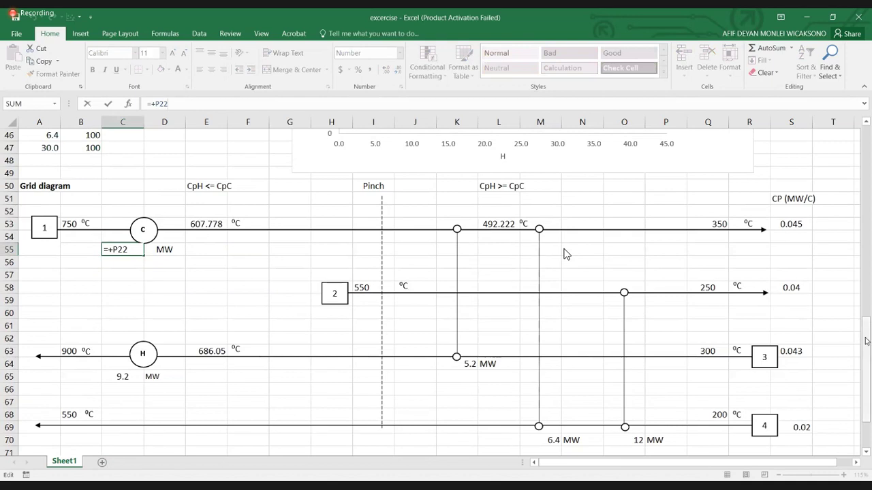
left_click_drag(869, 286, 869, 212)
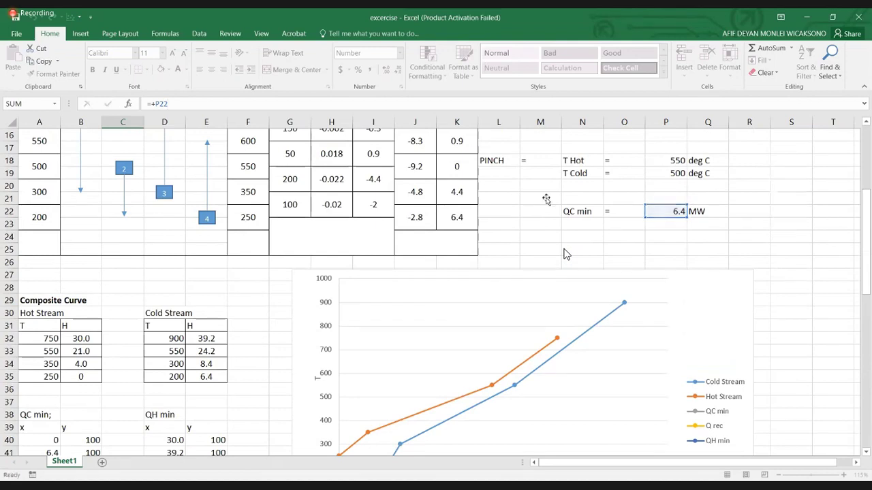
key("Return")
scroll(564, 254, "down", 3)
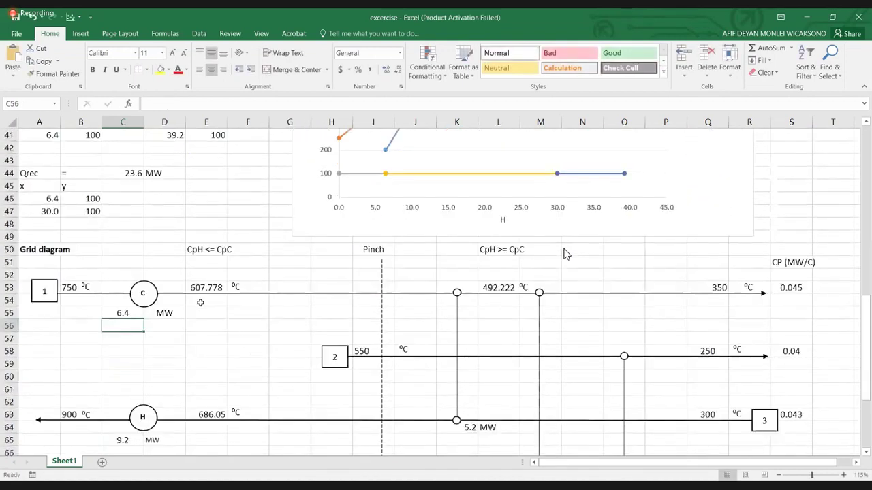
Check the formula in E53 for stream 1's temperature after the cooler
left_click(201, 287)
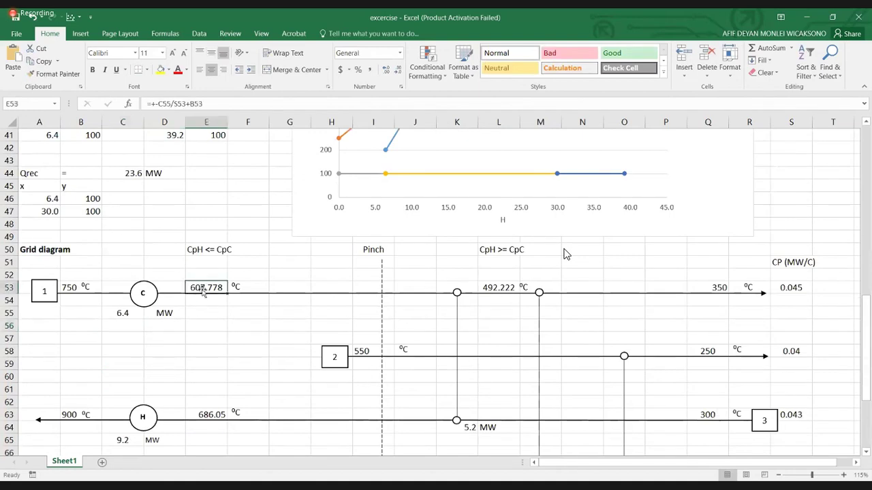
left_click(214, 334)
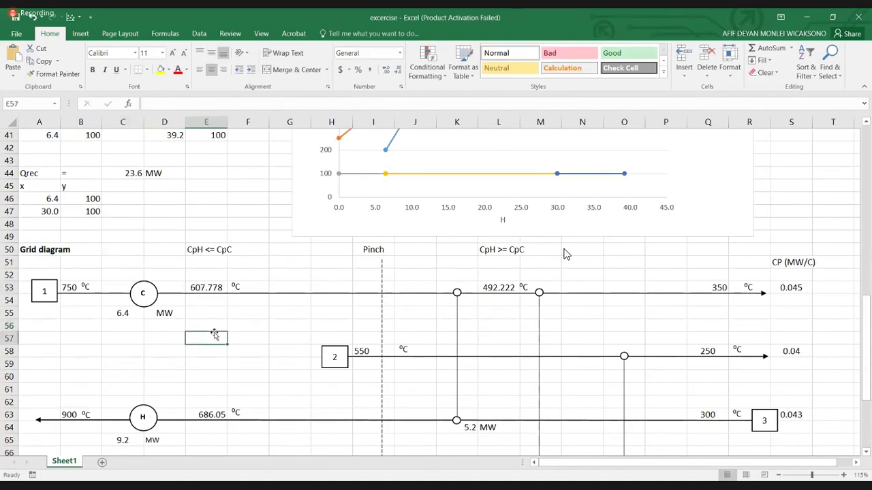
Re-examine the E53 formula that gives stream 1's temperature between the cooler and the pinch
left_click(253, 309)
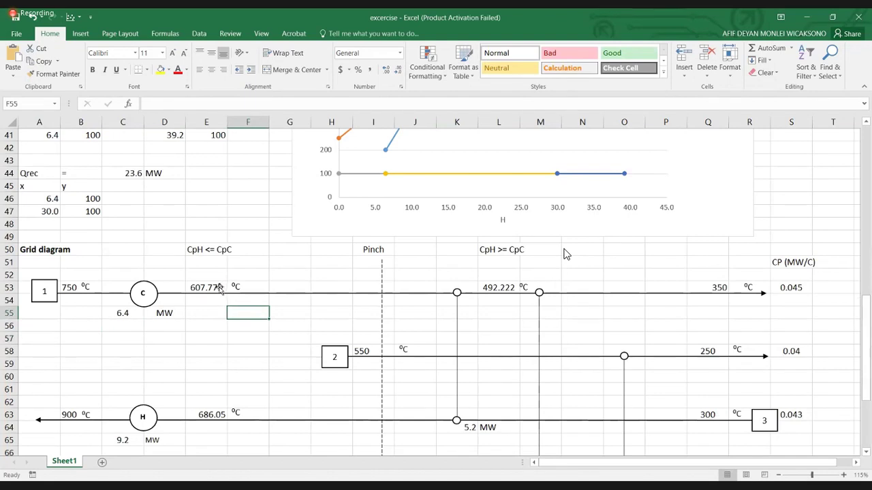
left_click(212, 287)
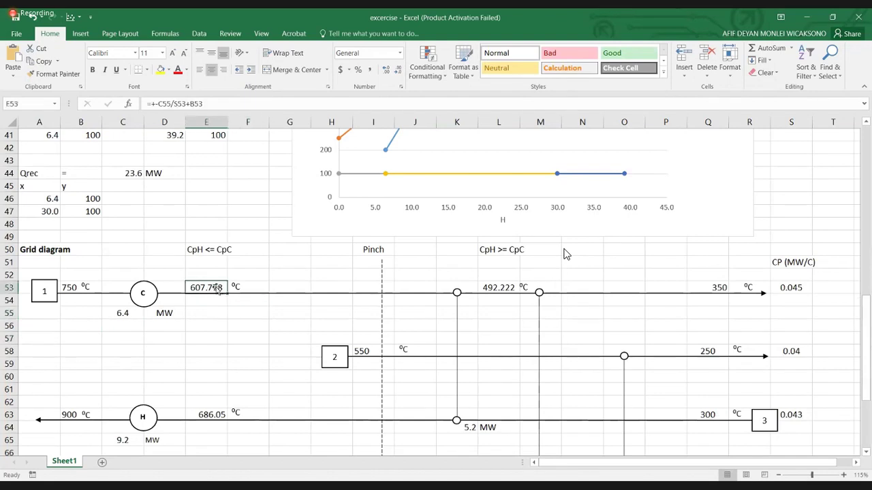
left_click(276, 364)
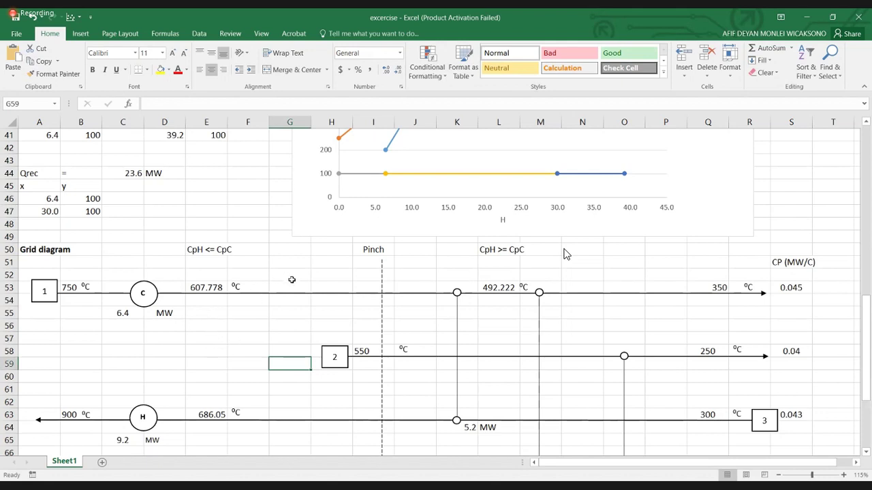
left_click(206, 292)
left_click(205, 330)
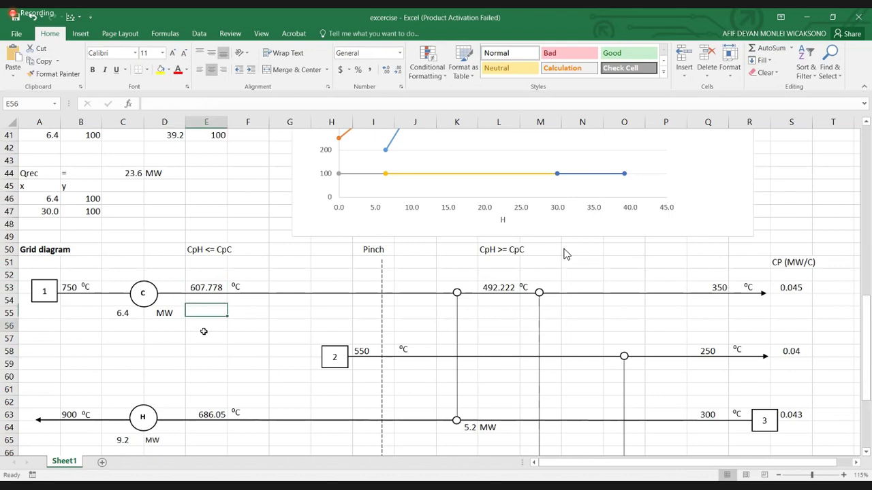
left_click(206, 284)
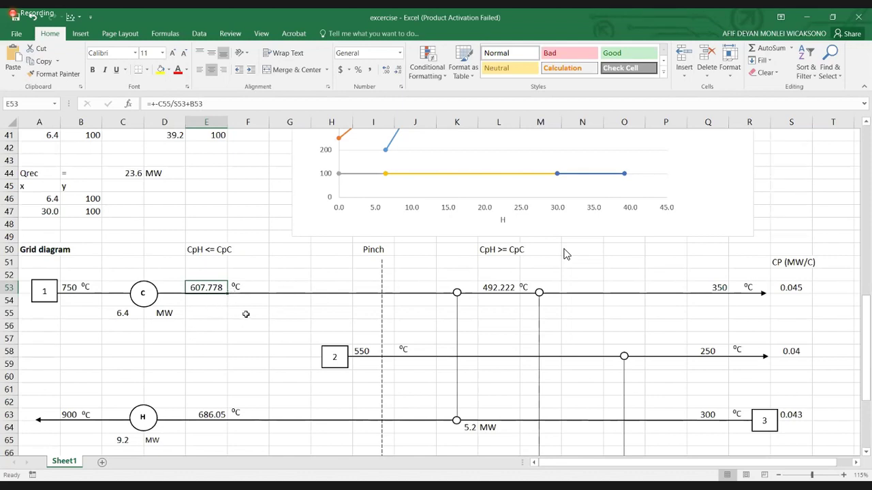
left_click(228, 330)
left_click(203, 338)
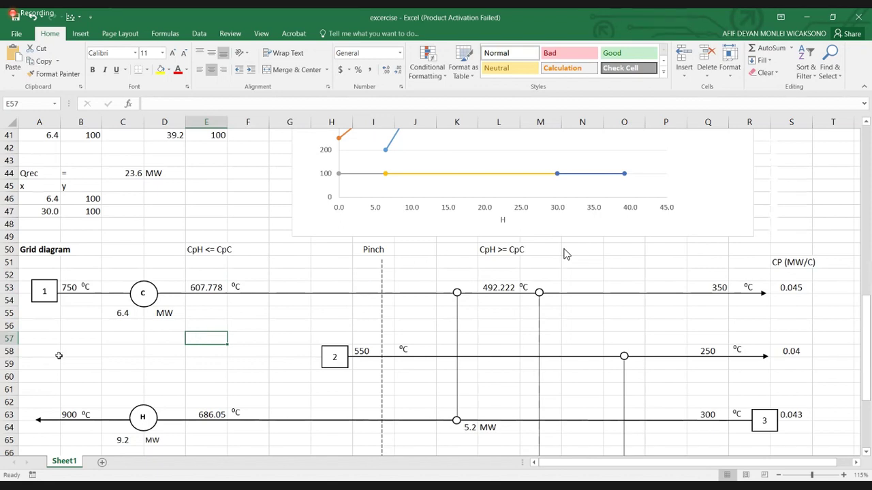
Trace the terms of the E53 formula back to stream 1's supply temperature in B53 and its CP in S53
left_click(118, 341)
left_click(68, 286)
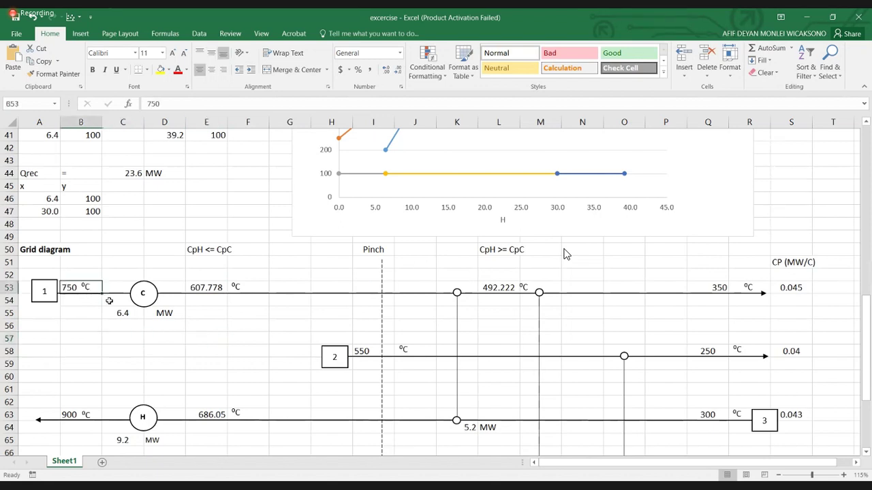
left_click(202, 286)
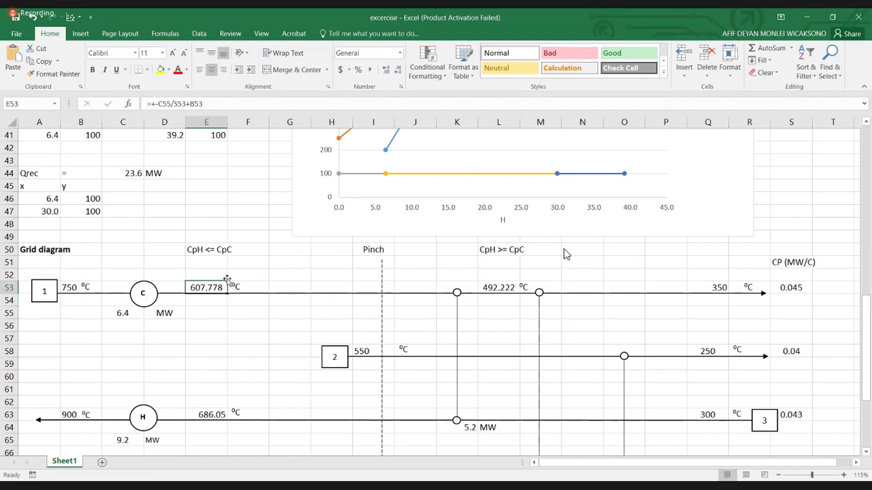
left_click_drag(234, 277, 208, 282)
left_click(790, 287)
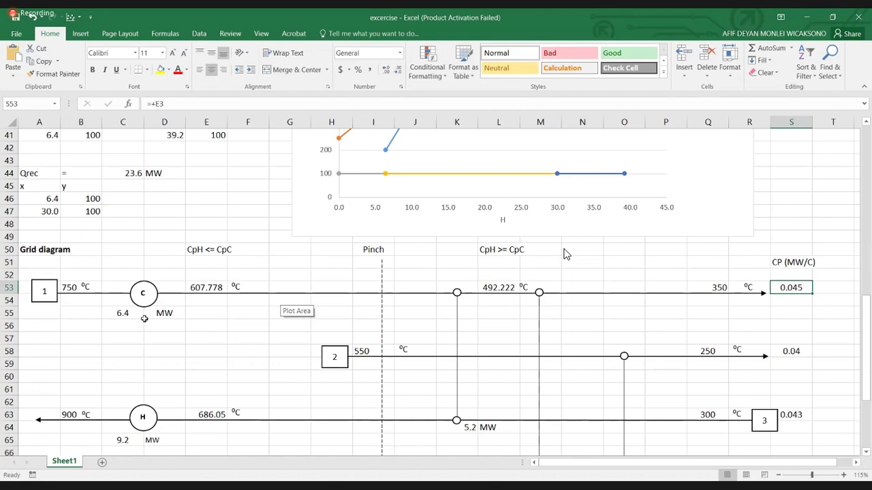
left_click(174, 341)
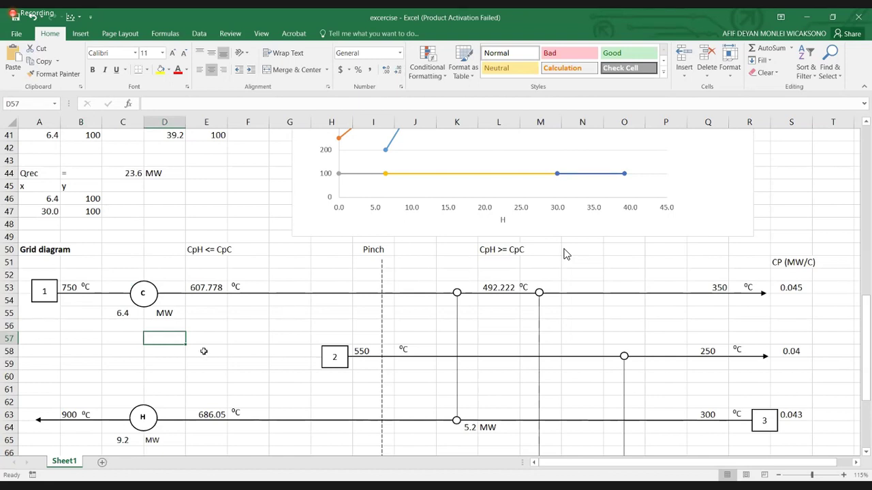
left_click(204, 349)
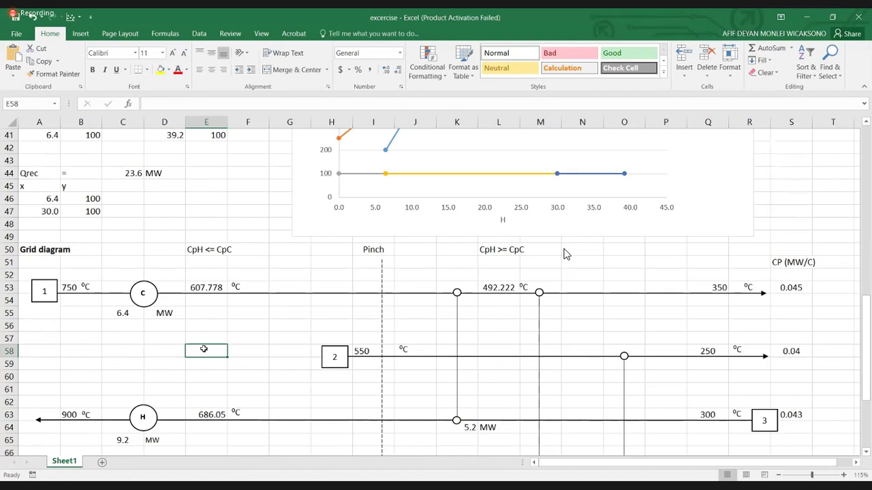
Compare the CP values of streams 1 and 3 in S53 and S63 against the CpH >= CpC rule
scroll(648, 372, "down", 2)
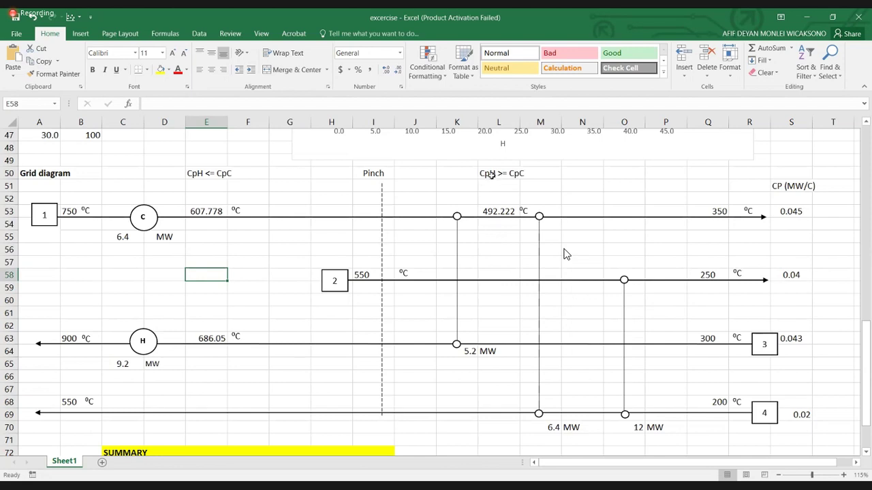
left_click(557, 184)
left_click_drag(556, 185, 555, 186)
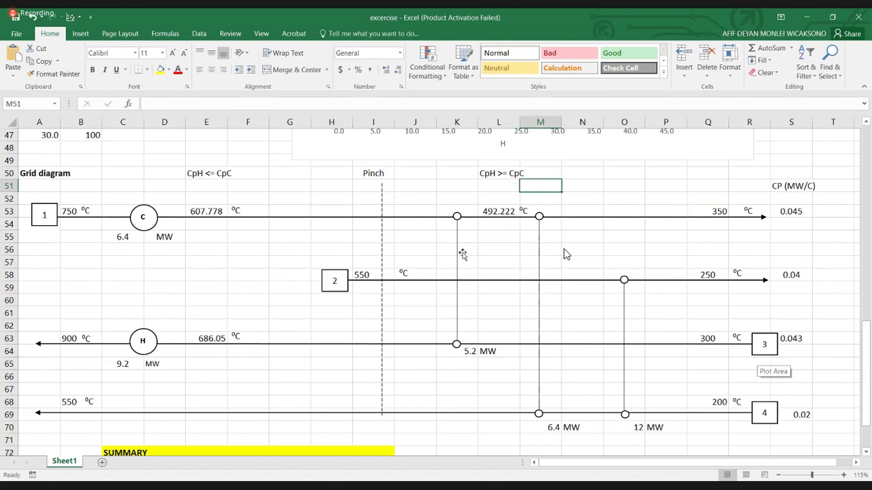
left_click(794, 210)
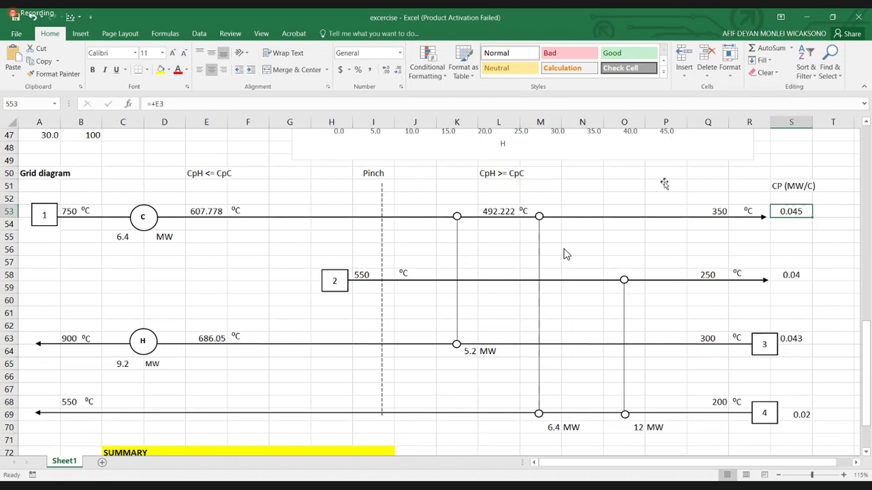
left_click(803, 340)
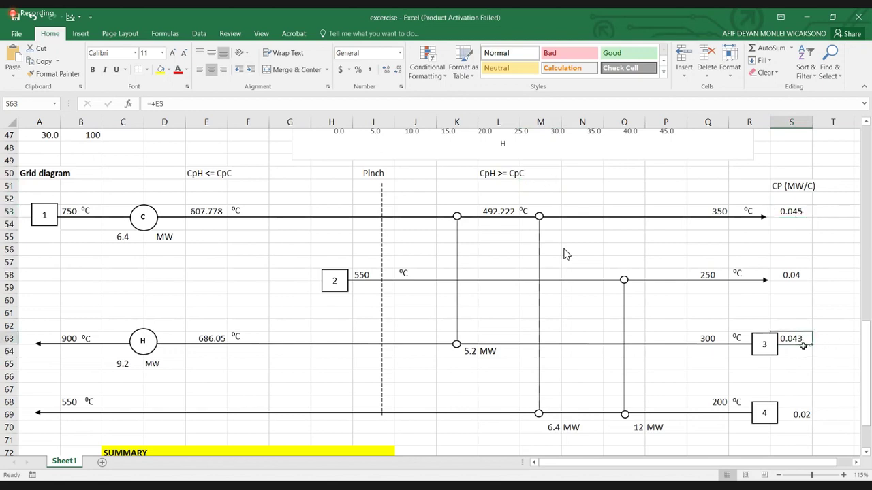
left_click(790, 211)
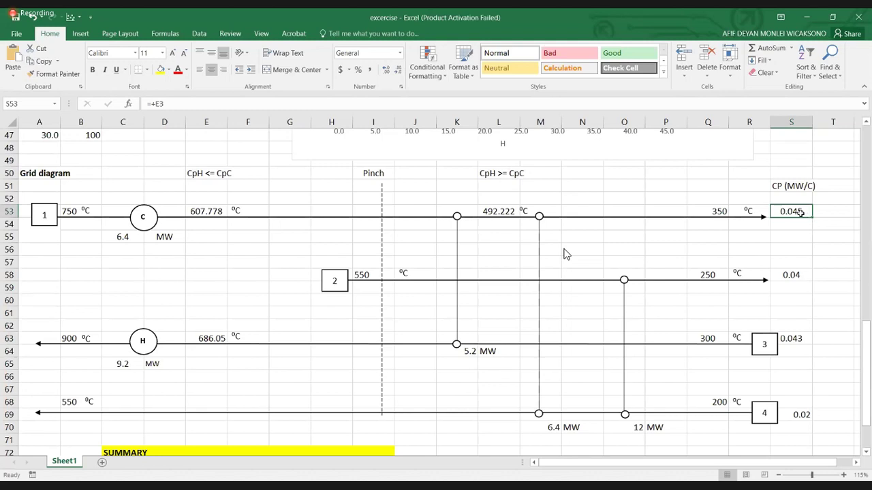
left_click(797, 338)
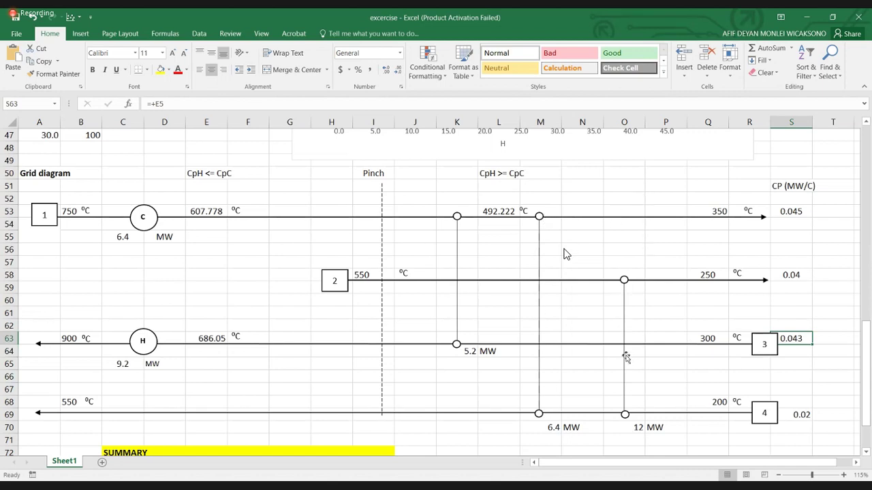
Examine stream 1's intermediate temperature in L53 between its two exchanger matches
left_click(471, 439)
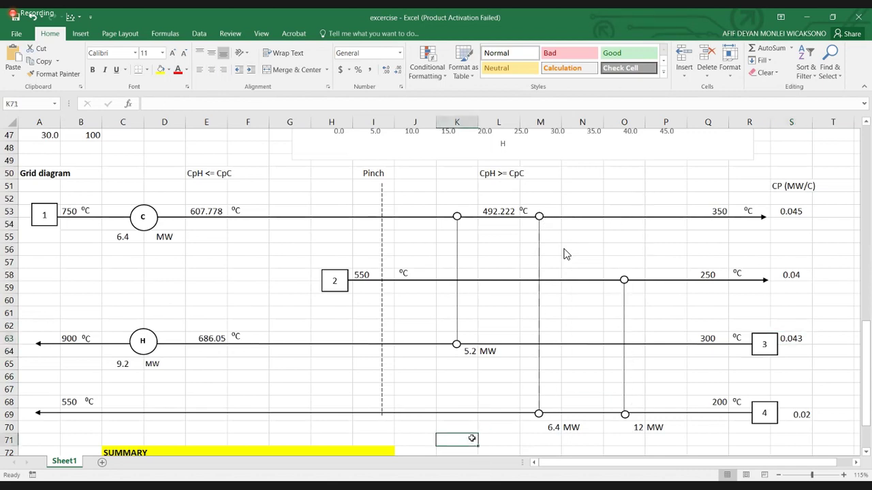
left_click(361, 430)
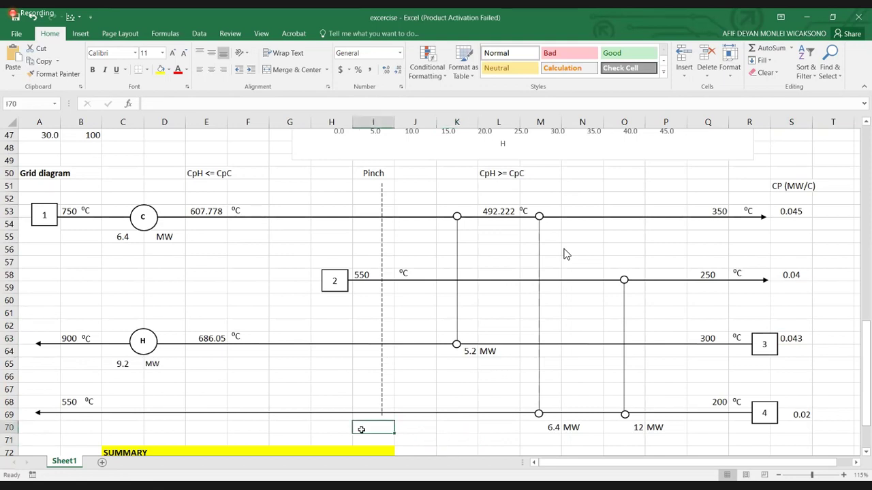
left_click(624, 196)
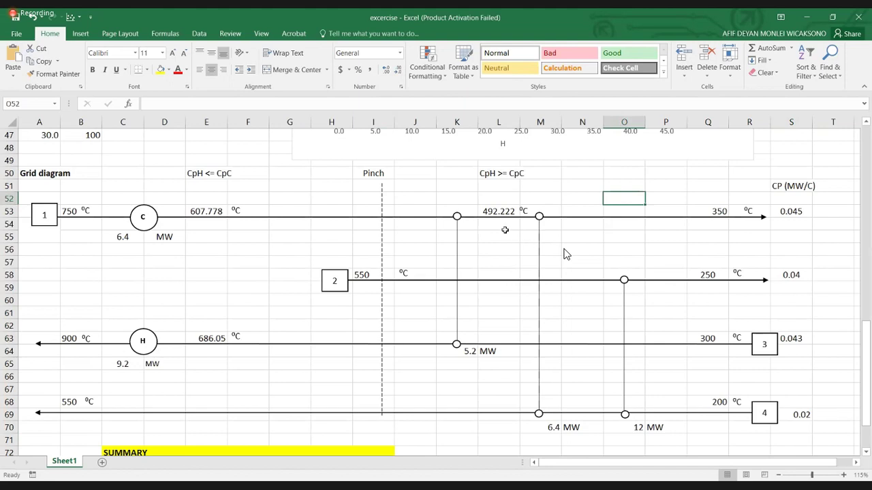
left_click(491, 210)
left_click(628, 197)
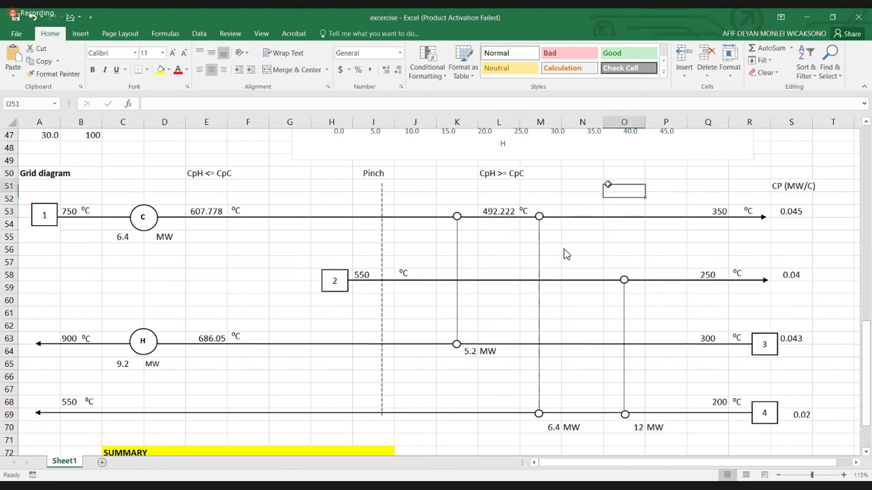
Review the exchanger duties below streams 3 and 4, checking the formulas in O70 and M70
left_click(468, 374)
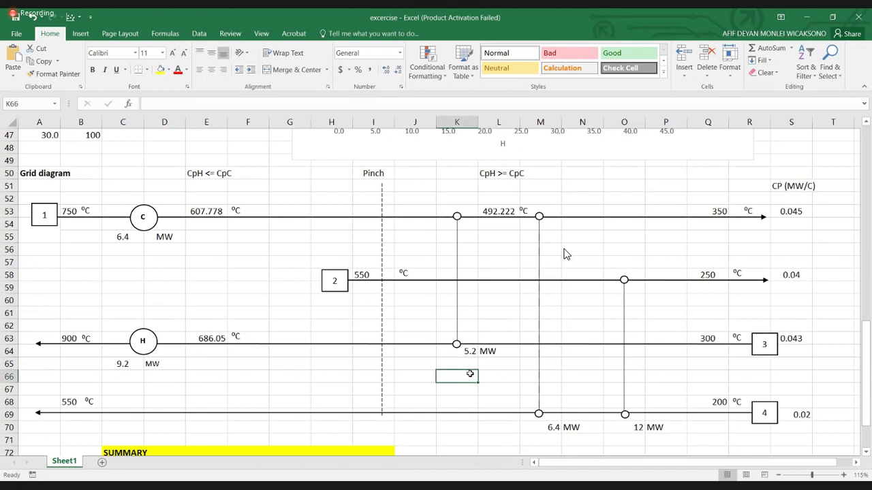
left_click(563, 433)
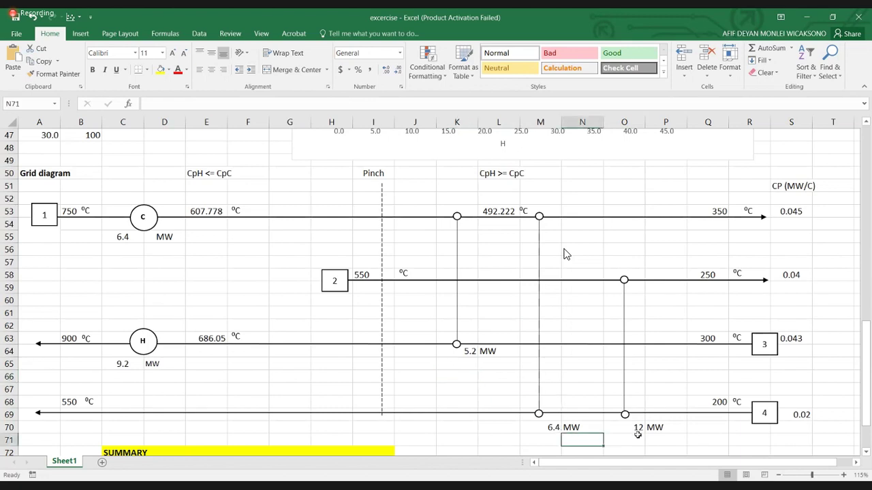
left_click(611, 429)
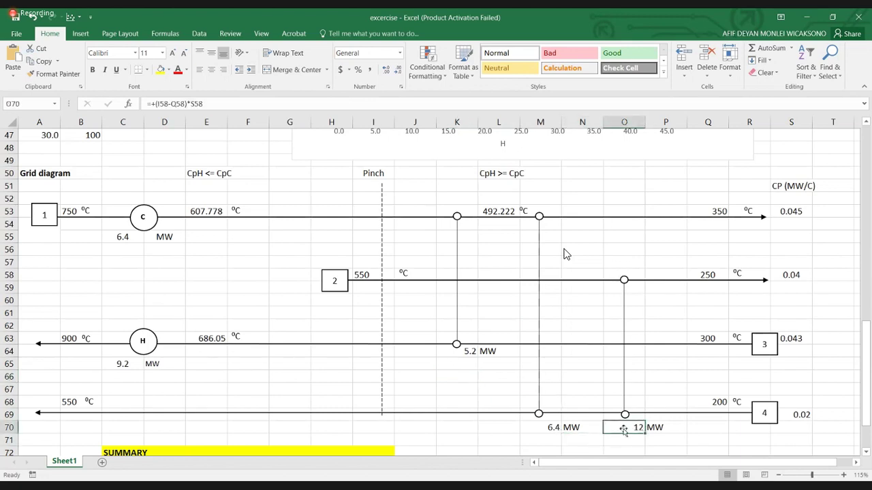
left_click(534, 432)
left_click(616, 432)
left_click(511, 432)
left_click(541, 428)
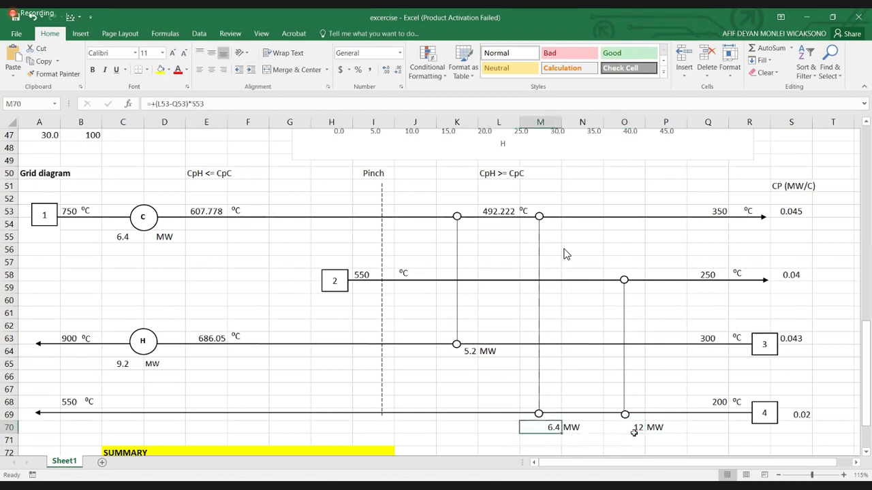
left_click(634, 439)
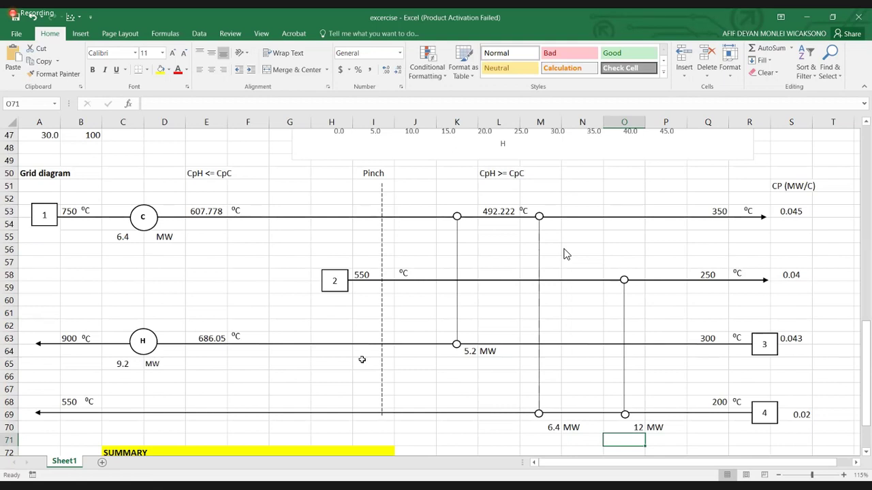
Examine stream 4's target temperature in B68 and the stream lines around the pinch
left_click(316, 241)
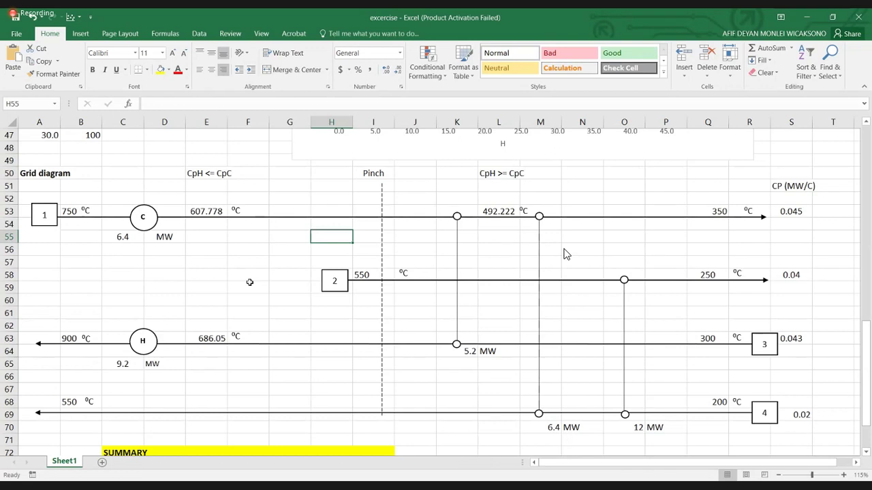
left_click(68, 401)
left_click(139, 391)
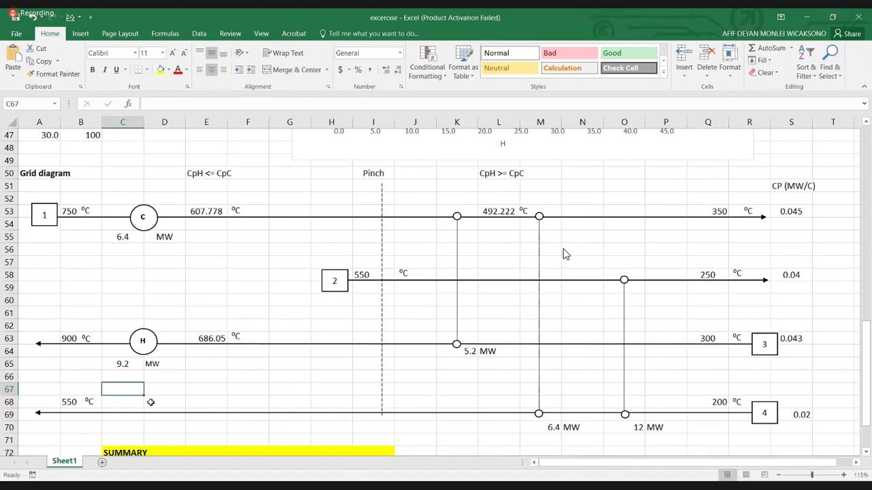
left_click(208, 388)
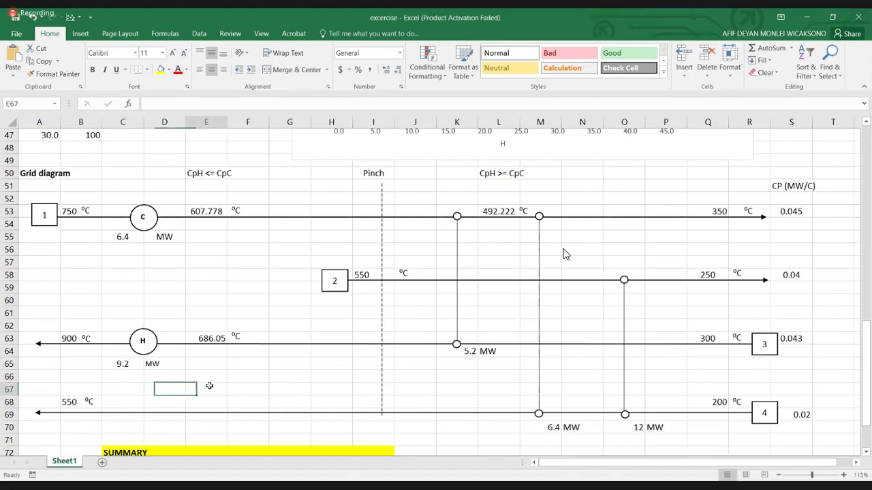
left_click(430, 249)
left_click(430, 270)
left_click(425, 255)
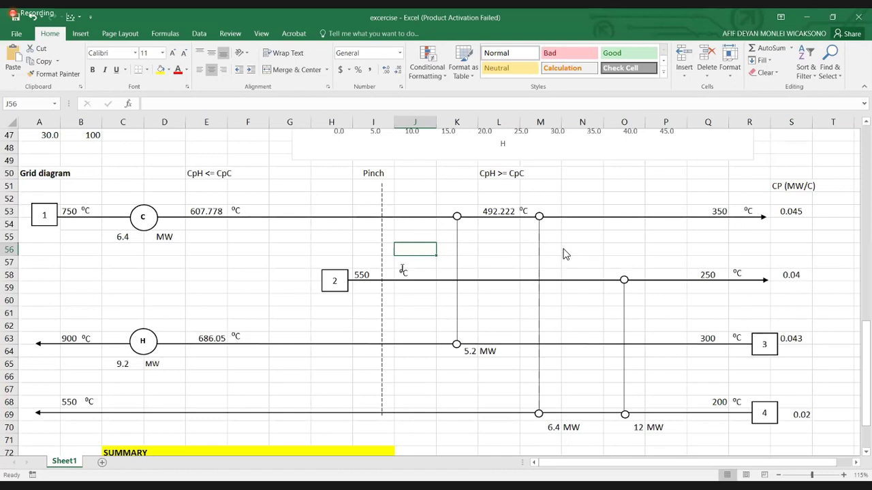
scroll(402, 269, "down", 1)
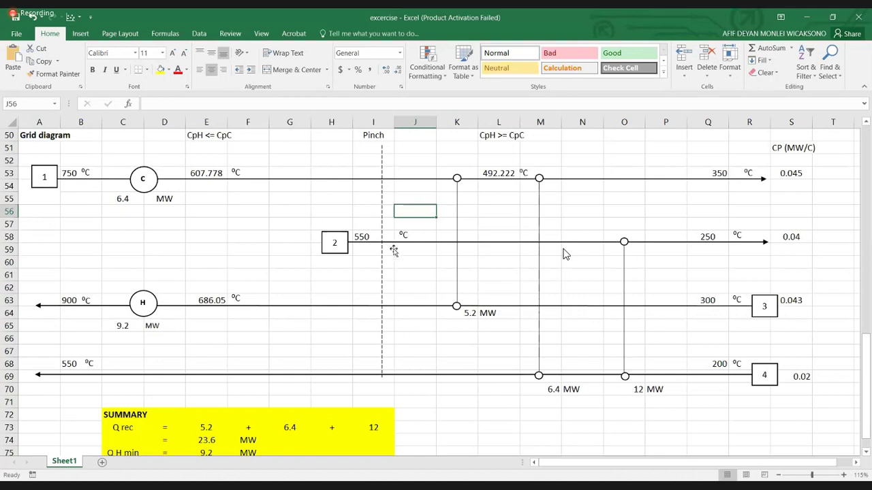
left_click(218, 378)
left_click(231, 353)
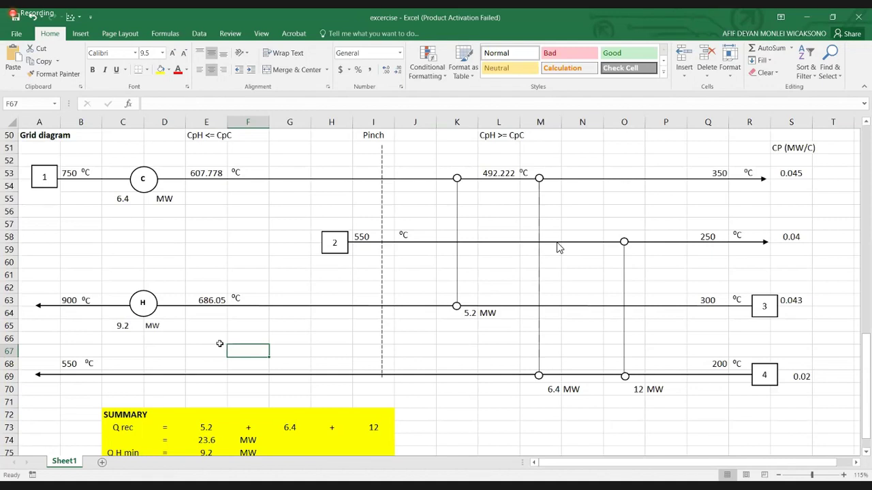
Compare the exchanger duties in row 70 with the Q rec terms in the SUMMARY block and check the total formula in E74
left_click(621, 411)
left_click(545, 388)
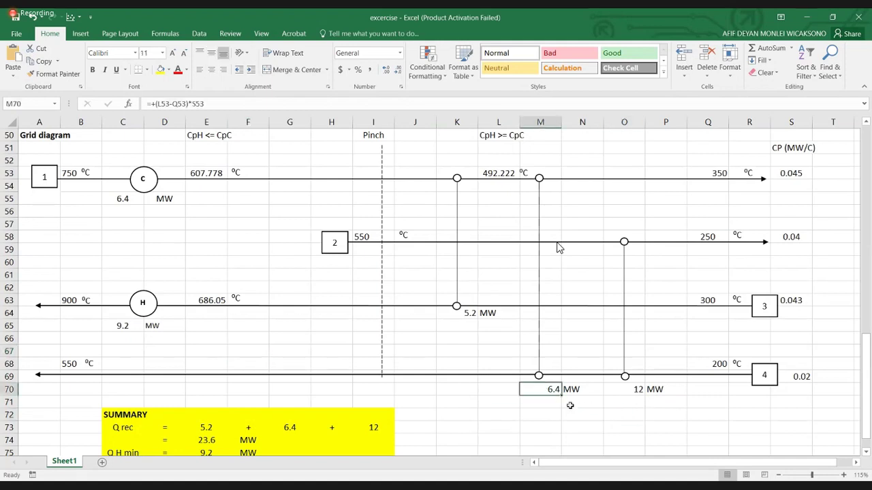
left_click(509, 413)
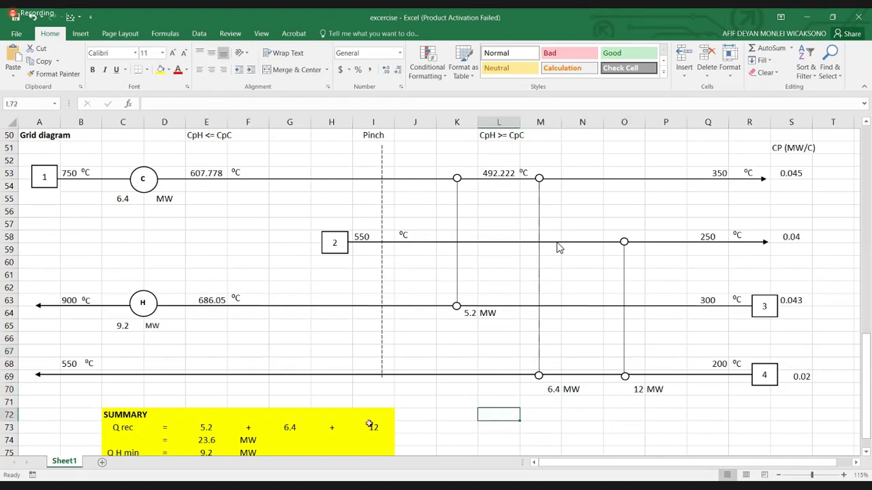
scroll(204, 402, "down", 1)
scroll(201, 396, "down", 1)
left_click(206, 392)
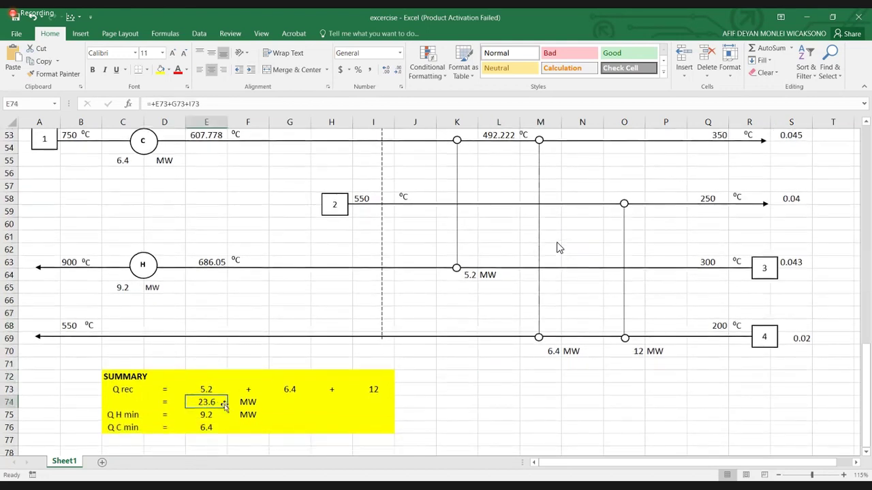
Compare the Q rec total in the SUMMARY block with the Qrec value and formula in C44 beside the composite curve
left_click_drag(193, 402, 211, 407)
left_click(248, 406)
scroll(557, 247, "up", 13)
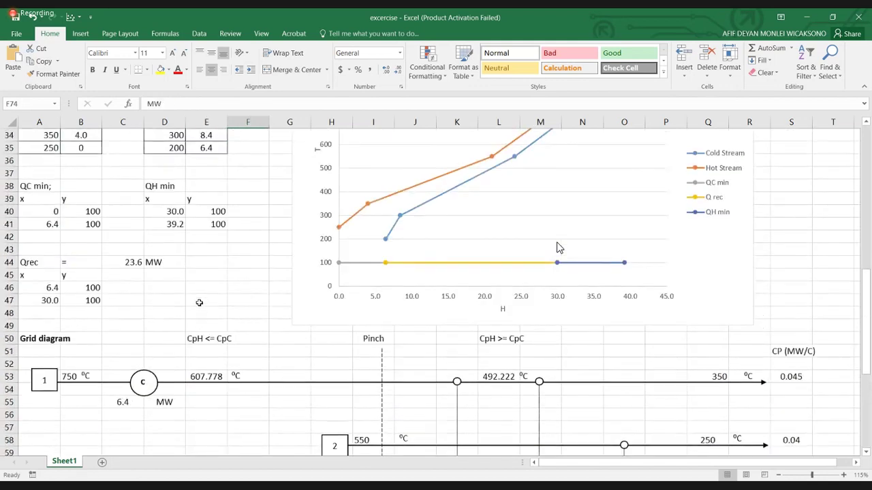
scroll(265, 352, "down", 3)
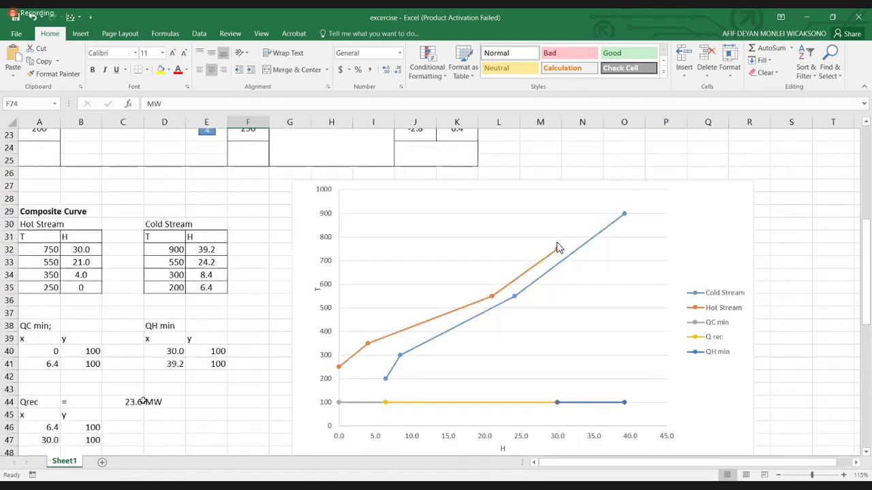
left_click(131, 403)
scroll(202, 412, "down", 10)
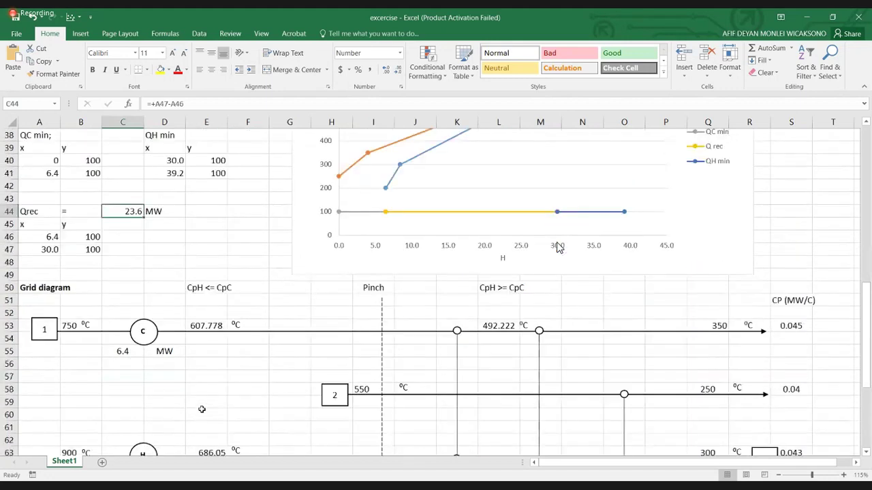
Review the completed grid diagram together with the Q rec, Q H min and Q C min rows of the SUMMARY block
scroll(433, 426, "up", 1)
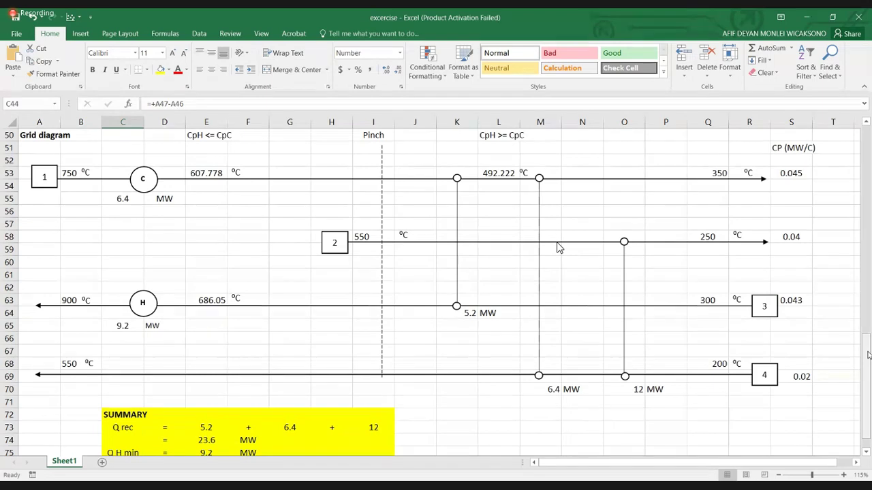
scroll(557, 248, "down", 1)
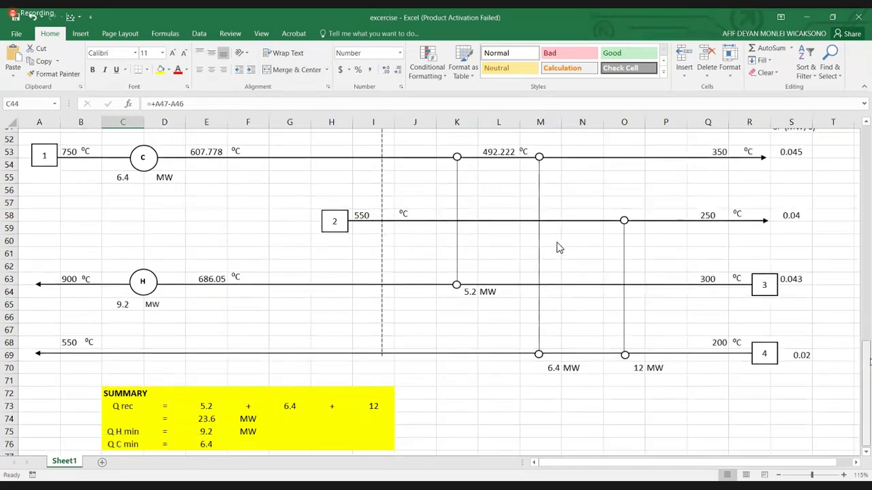
scroll(554, 409, "down", 1)
left_click(550, 411)
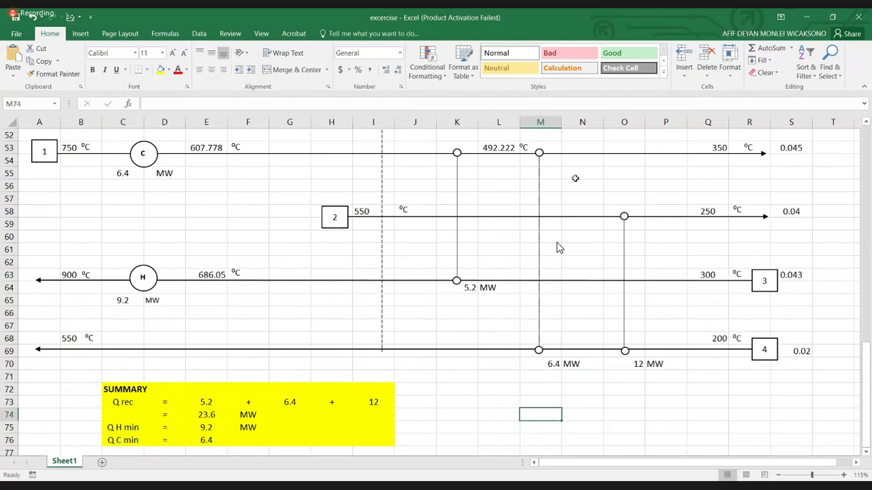
left_click(340, 326)
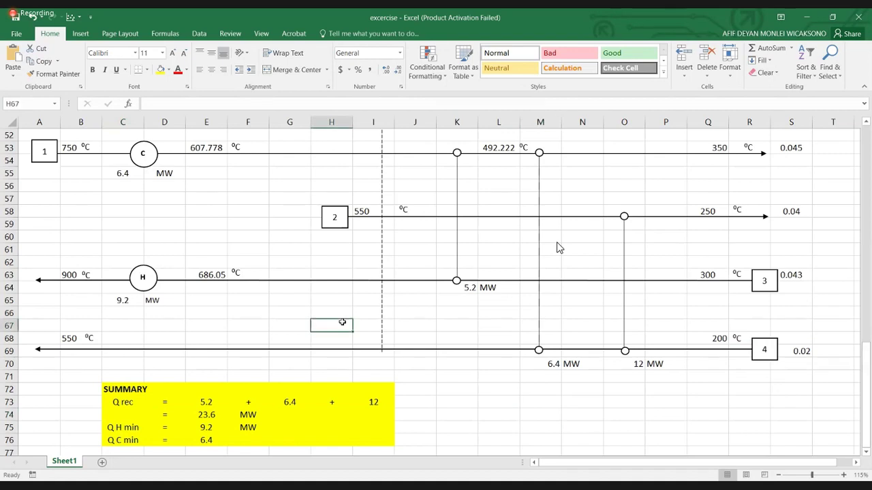
left_click(460, 385)
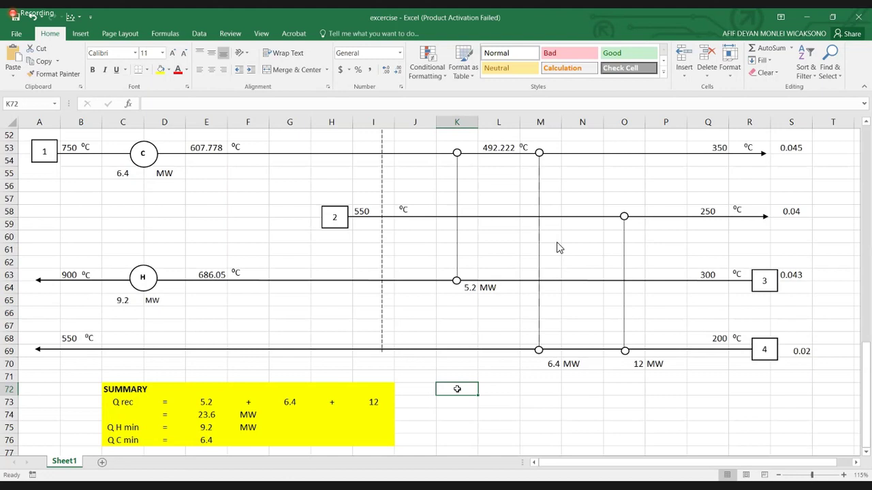
Revisit the composite curve and the pinch temperatures, and relate them to the grid diagram and SUMMARY block
scroll(457, 389, "up", 3)
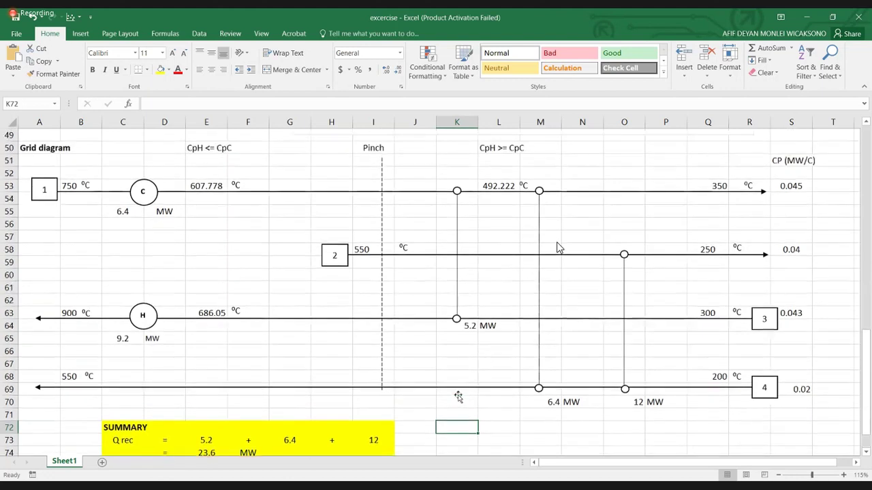
scroll(457, 397, "up", 10)
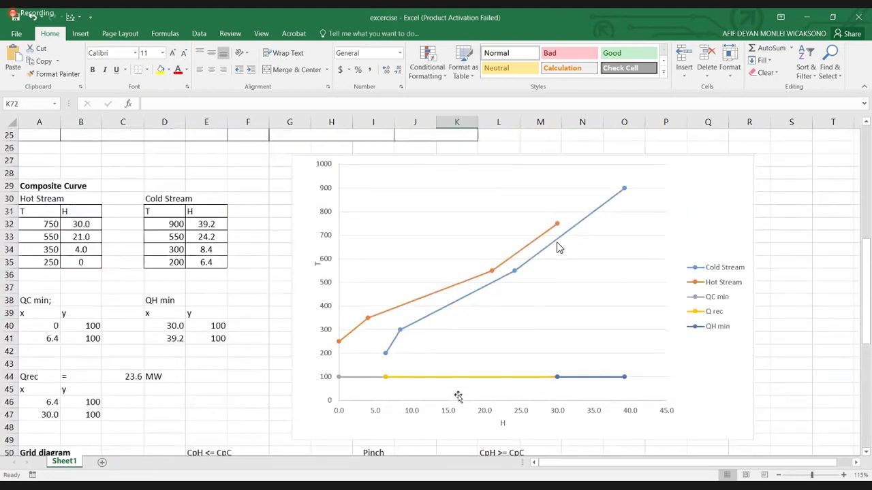
scroll(458, 396, "down", 2)
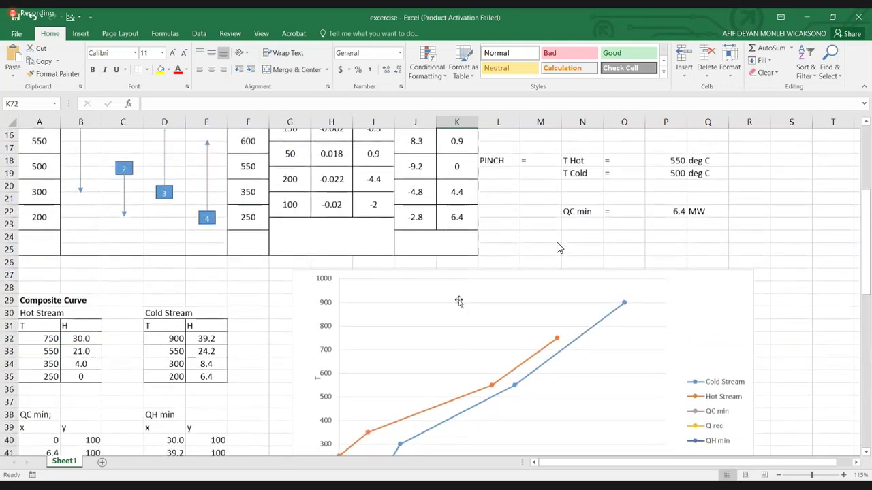
scroll(385, 191, "down", 1)
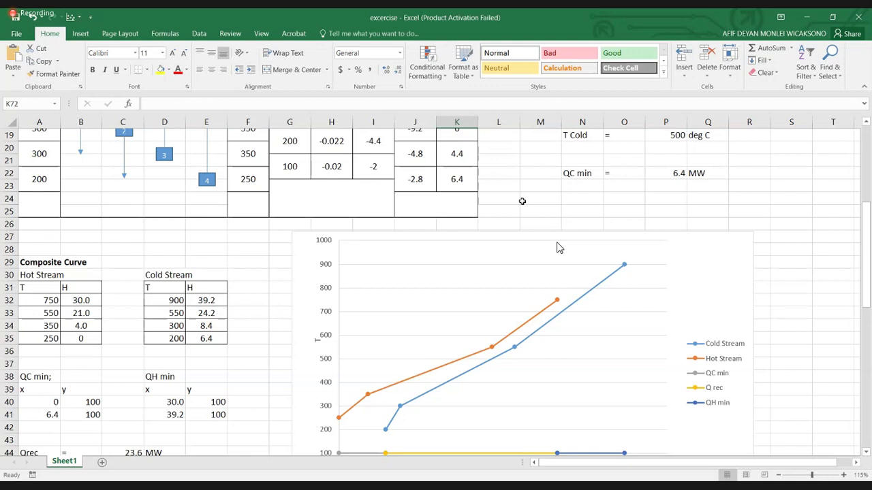
scroll(557, 248, "down", 8)
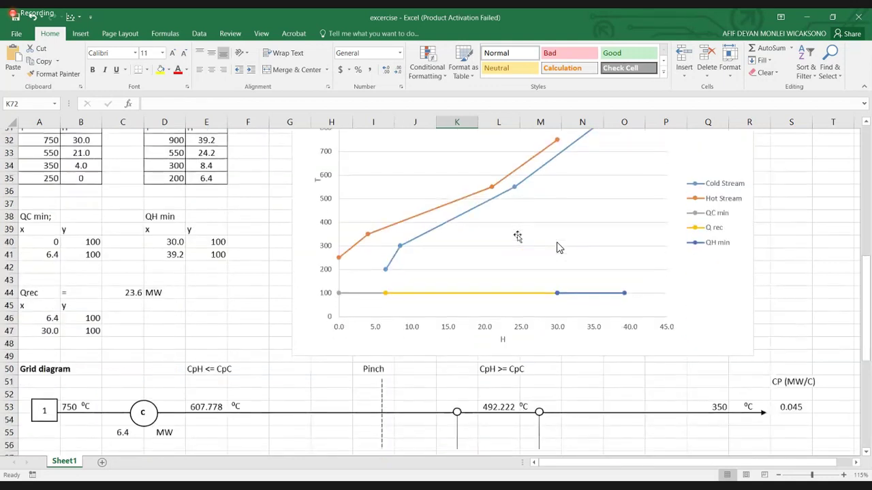
scroll(557, 248, "down", 2)
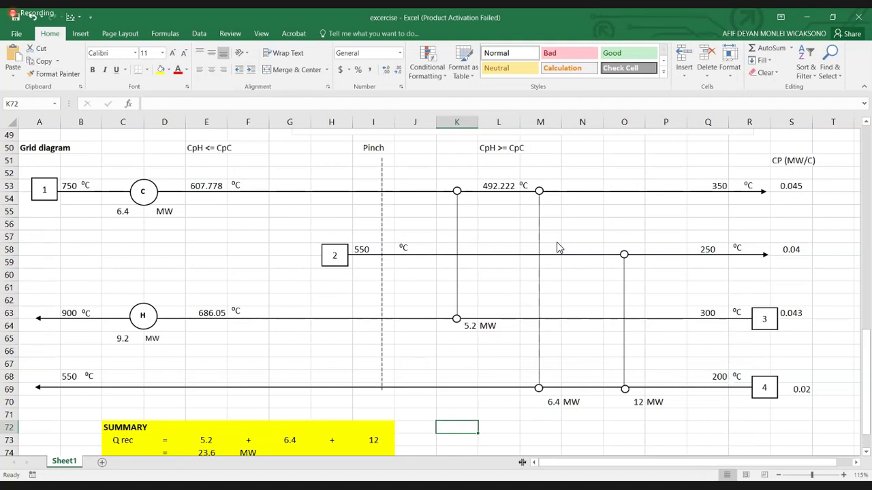
scroll(524, 443, "down", 1)
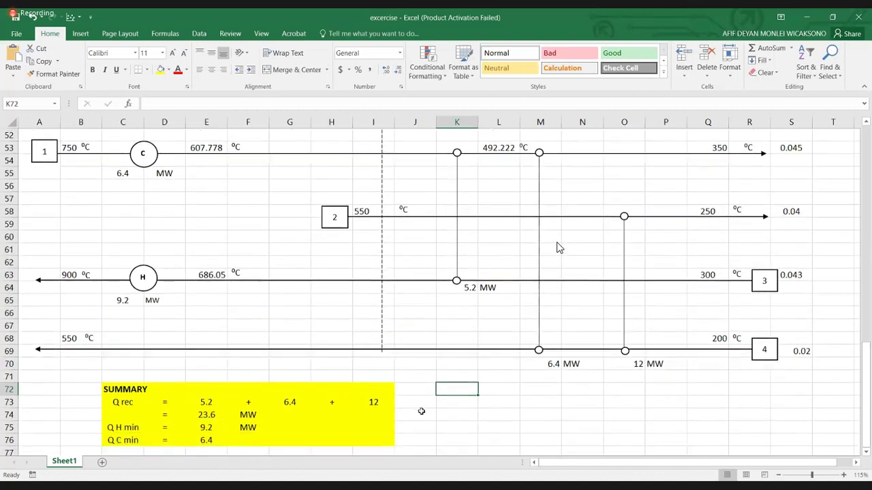
left_click(451, 412)
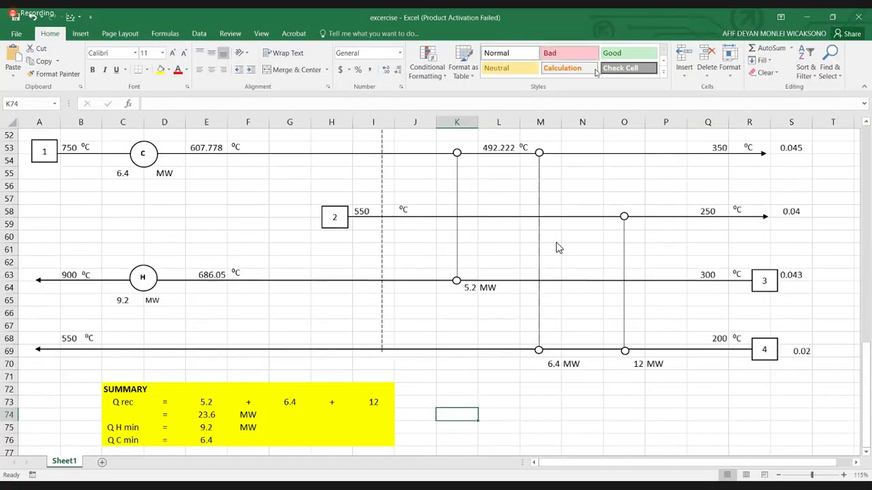
left_click(570, 53)
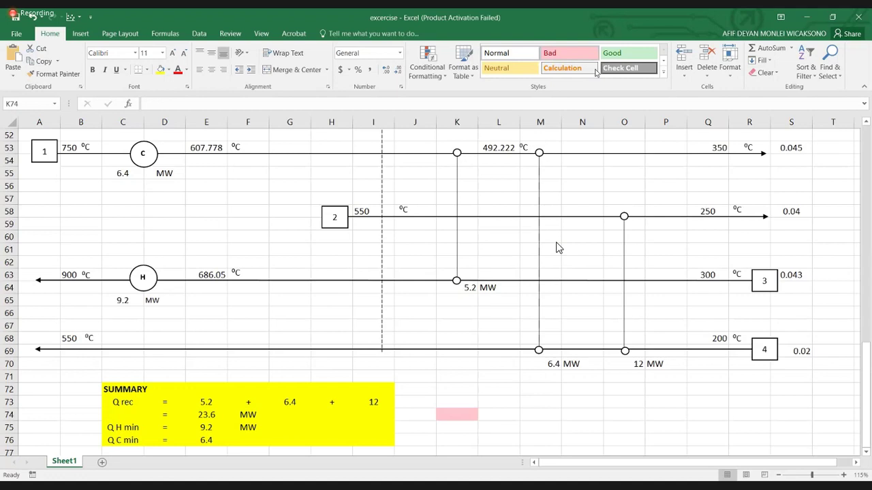
key("ctrl+z")
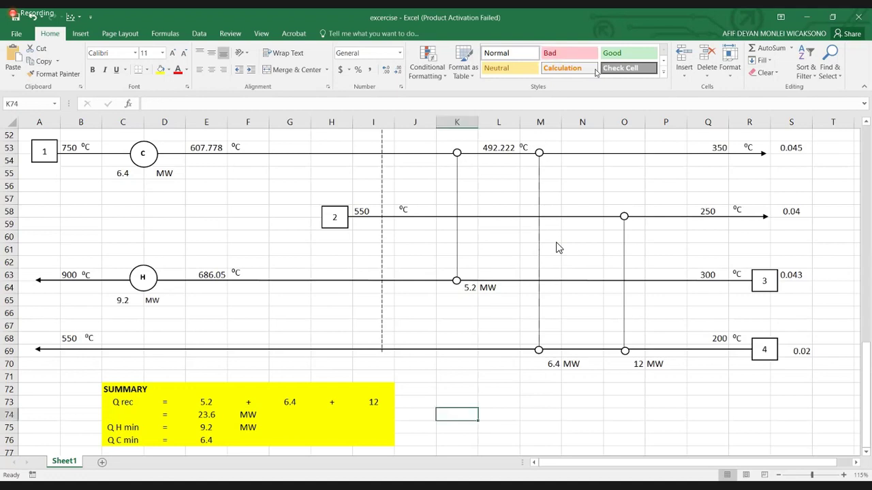
Stop sharing the workbook and return to the Zoom meeting view
key("alt+s")
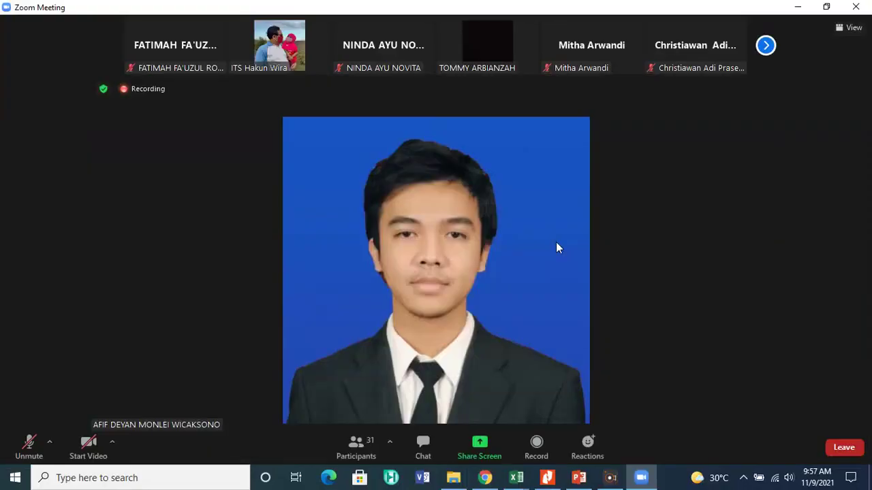